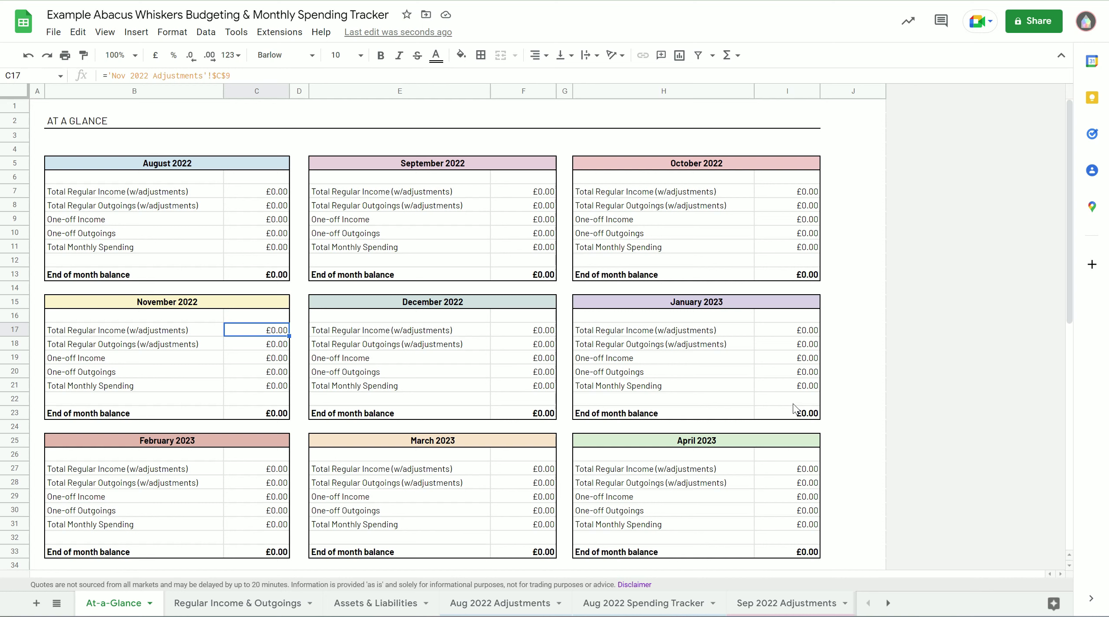
# Inspect the At-a-Glance blocks for August 2022, September 2022 and January 2023.
pyautogui.click(679, 362)
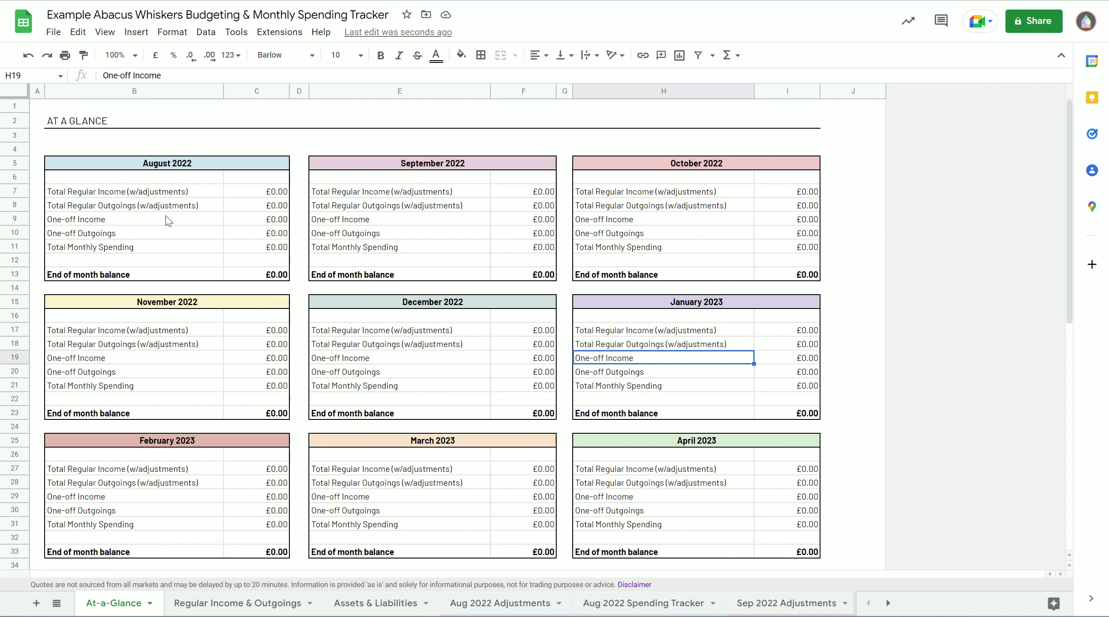
pyautogui.click(179, 167)
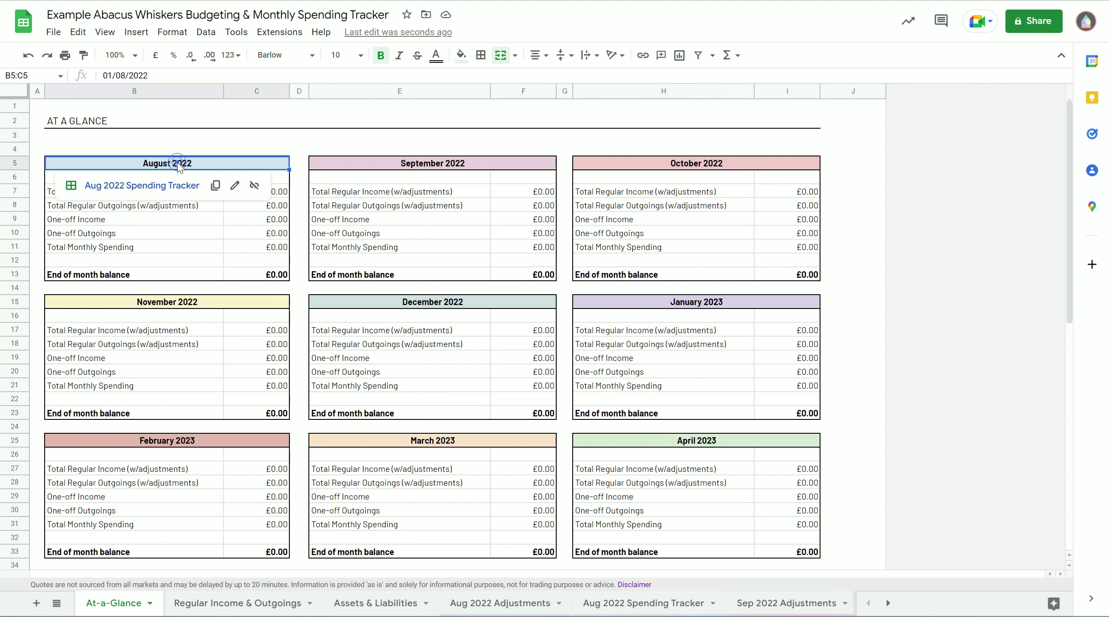
pyautogui.click(167, 218)
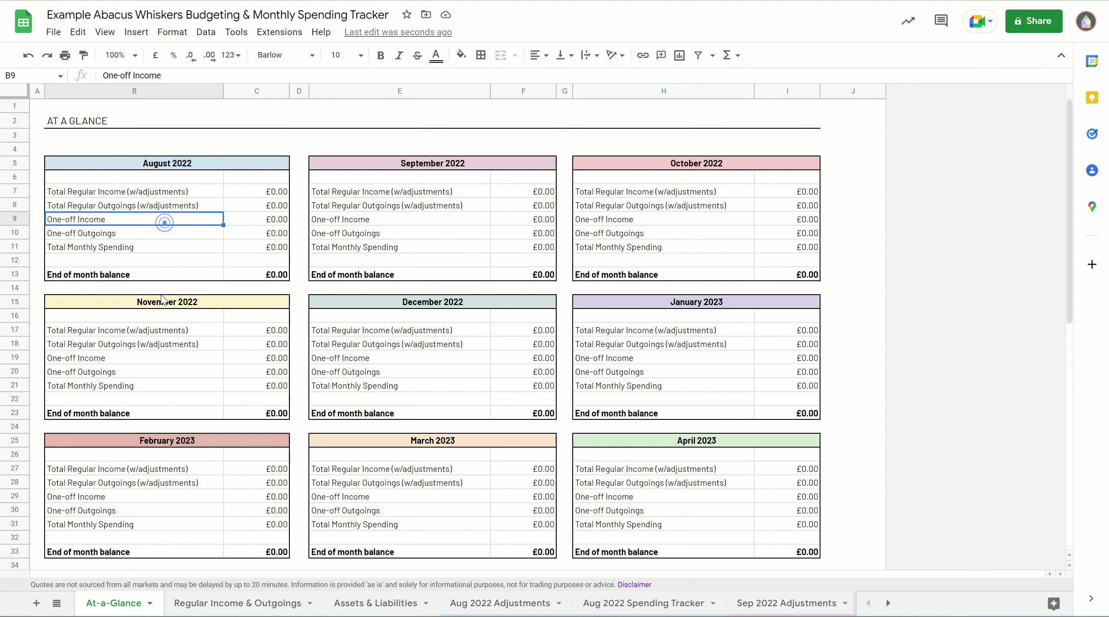
pyautogui.click(439, 248)
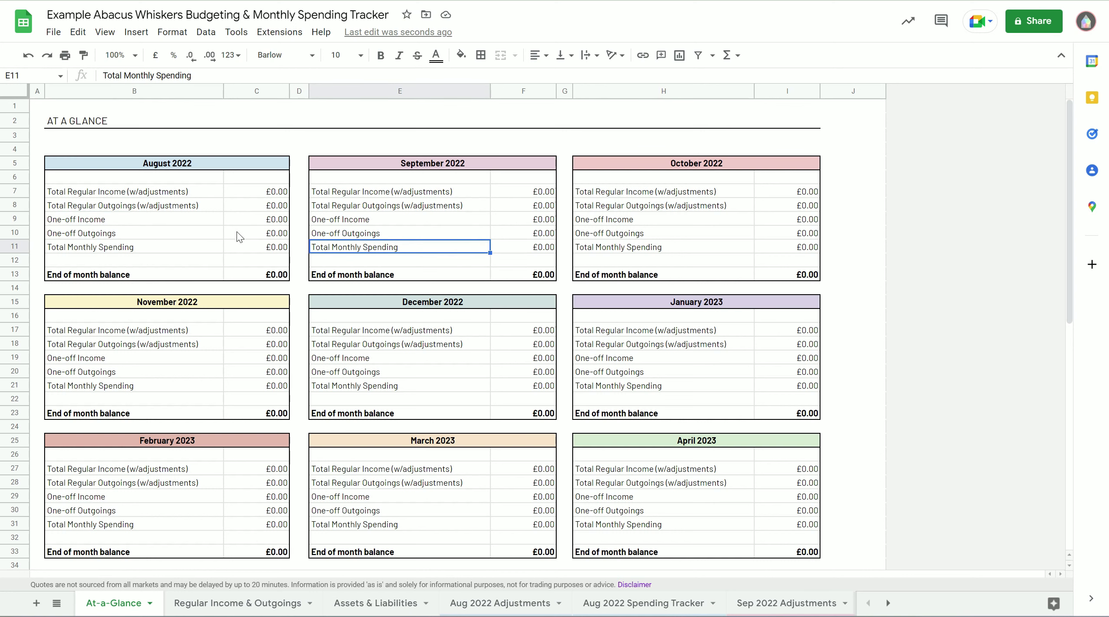
pyautogui.scroll(-7, 594, 331)
pyautogui.scroll(7, 595, 332)
# On Regular Income & Outgoings, enter Salary £2,000 and Child Benefit £150.
pyautogui.click(227, 611)
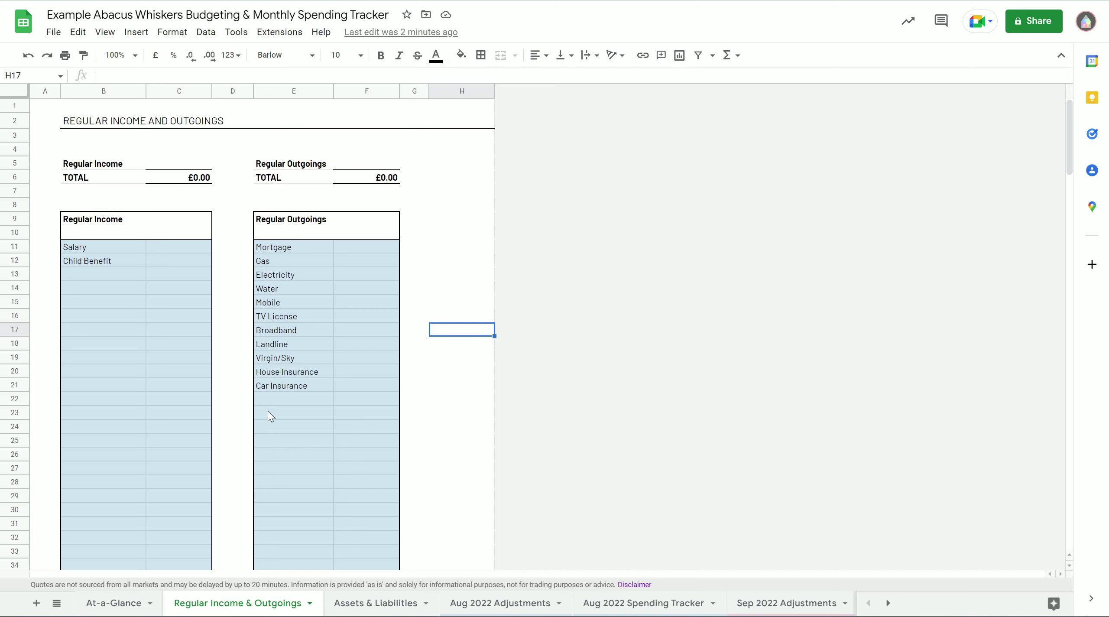
pyautogui.click(192, 245)
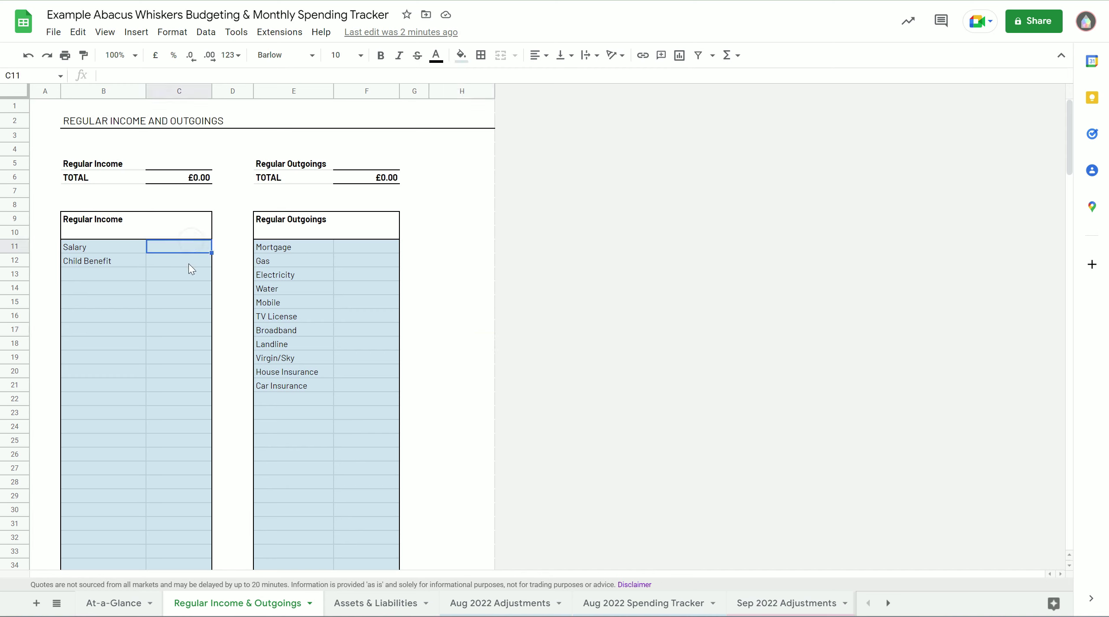
pyautogui.write('2000')
pyautogui.press('Return')
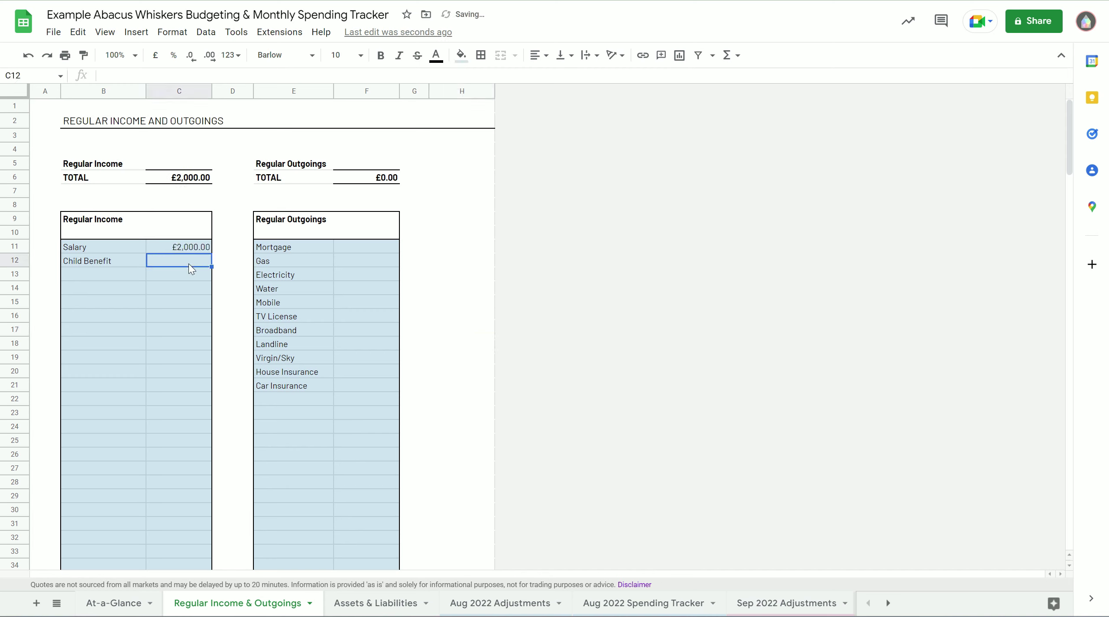
pyautogui.write('150')
pyautogui.press('Return')
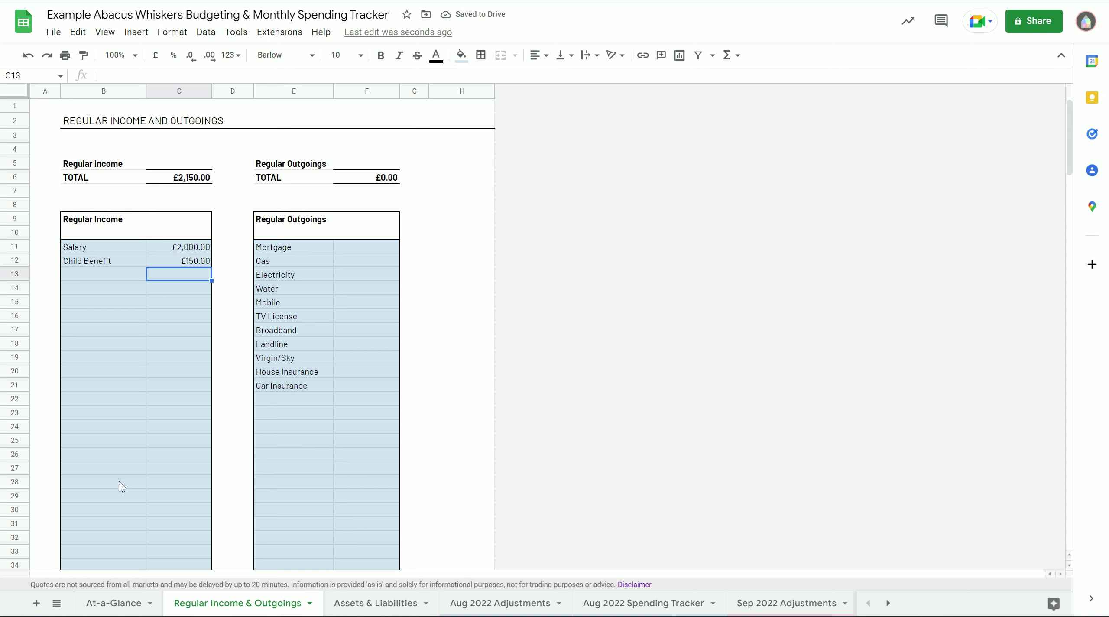
# Enter Mortgage £750, Gas £100, Electricity £150, Water £50, Mobile £35 and TV License £25.
pyautogui.click(355, 245)
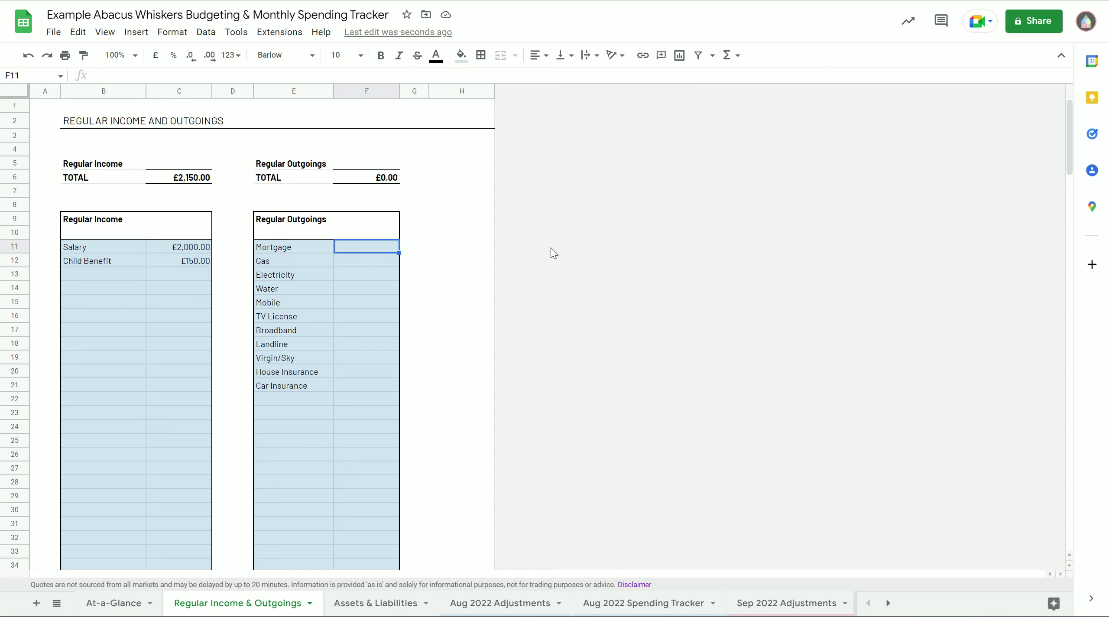
pyautogui.write('750')
pyautogui.press('Return')
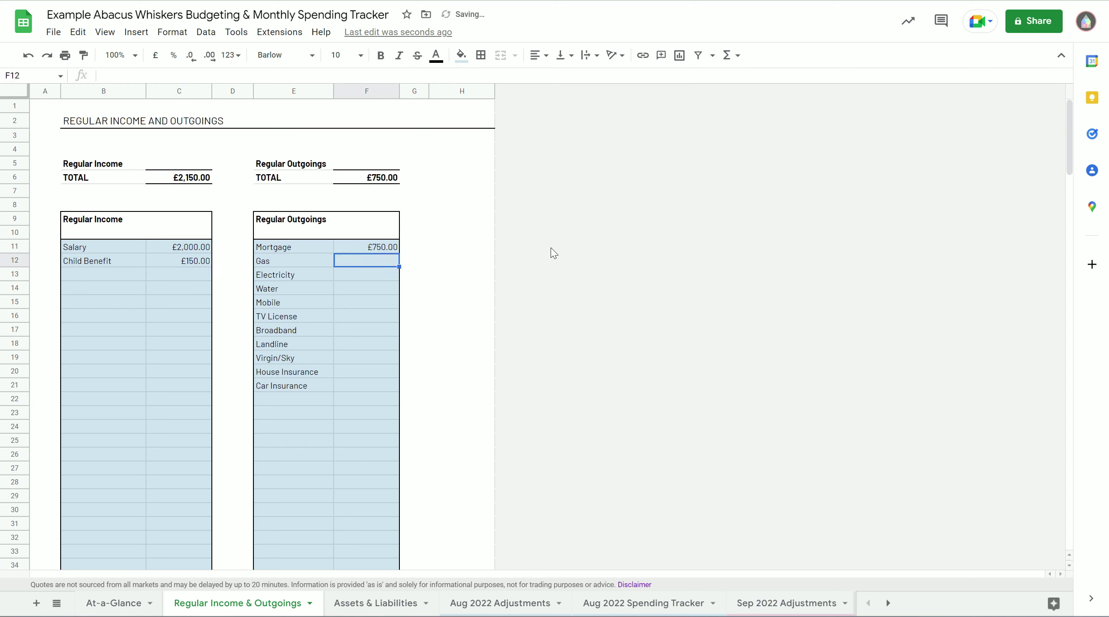
pyautogui.write('100')
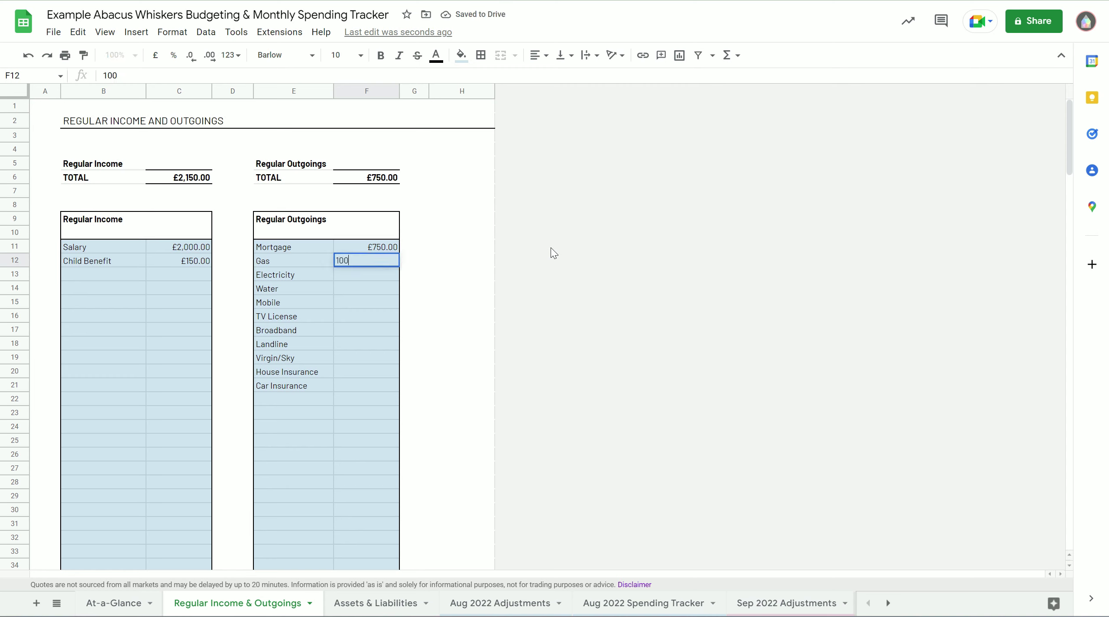
pyautogui.press('Return')
pyautogui.write('150')
pyautogui.press('Return')
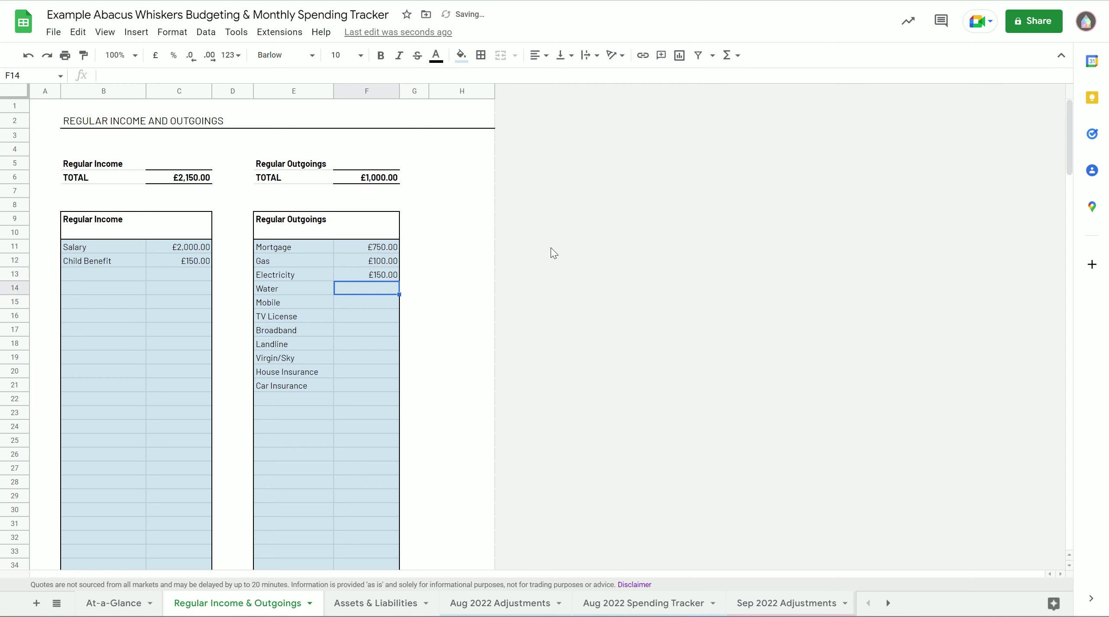
pyautogui.write('50')
pyautogui.press('Return')
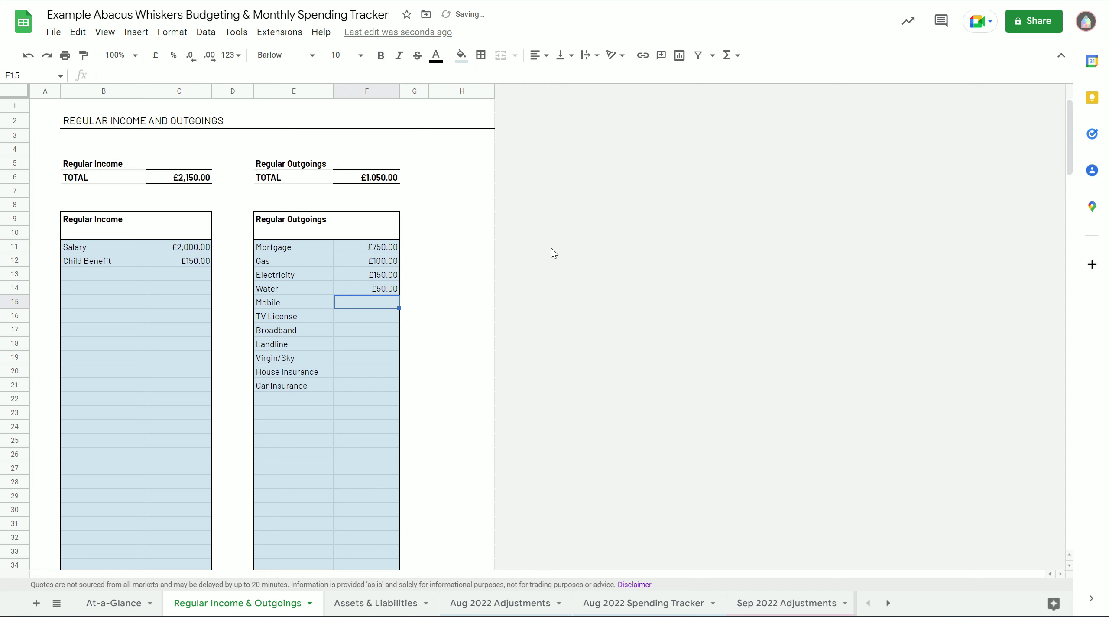
pyautogui.write('35')
pyautogui.press('Return')
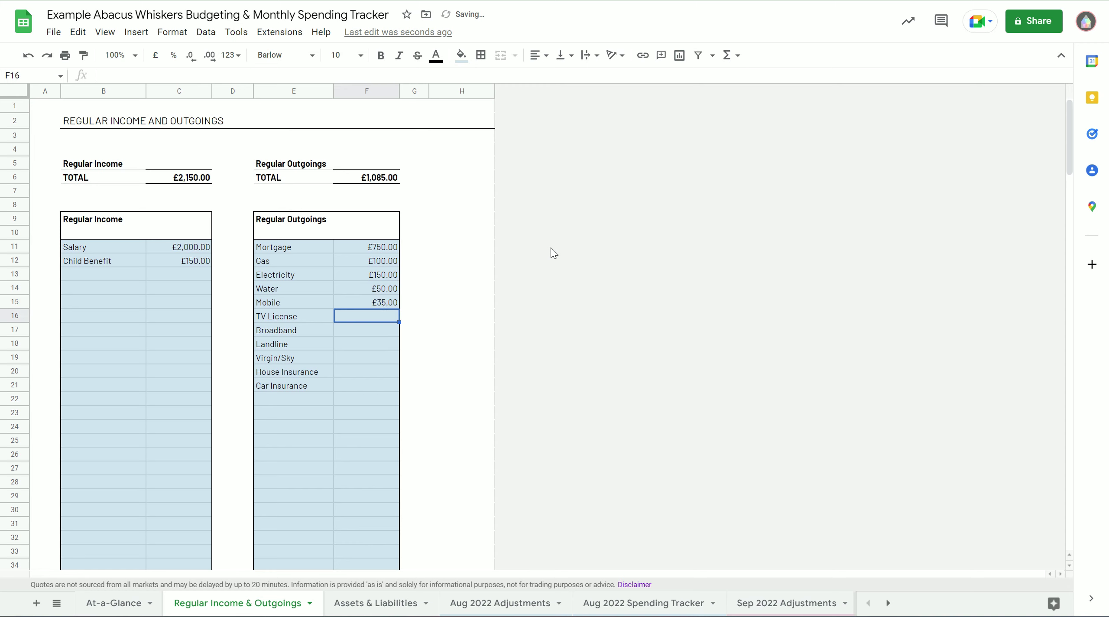
pyautogui.write('25')
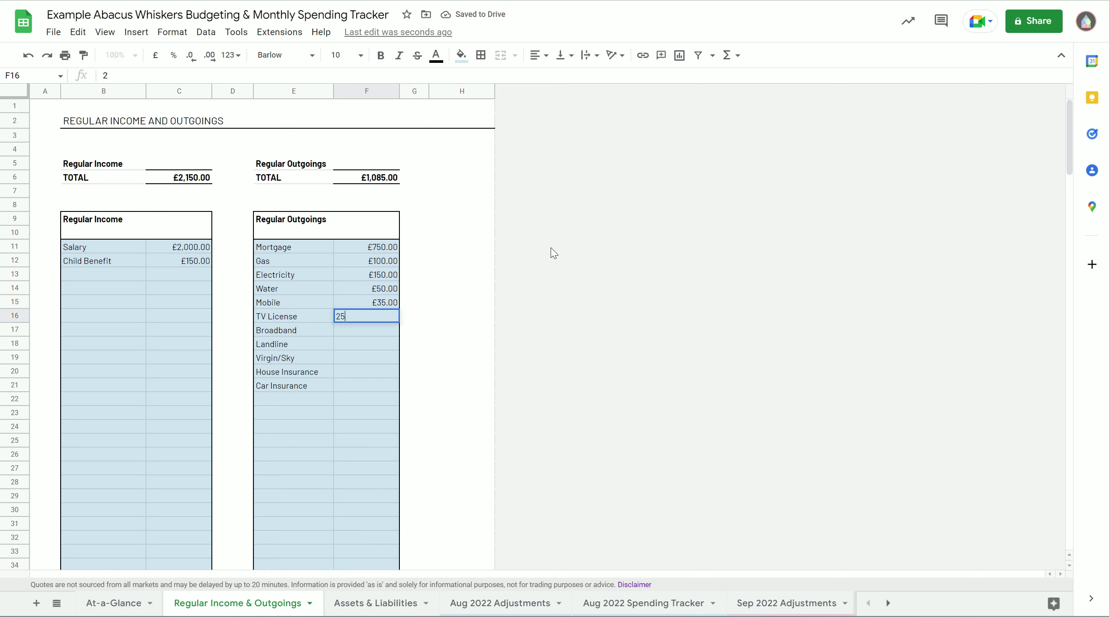
pyautogui.press('Return')
# Enter Broadband £35, Landline £10, Virgin/Sky £50, House Insurance £50 and Car Insurance £65.
pyautogui.write('35')
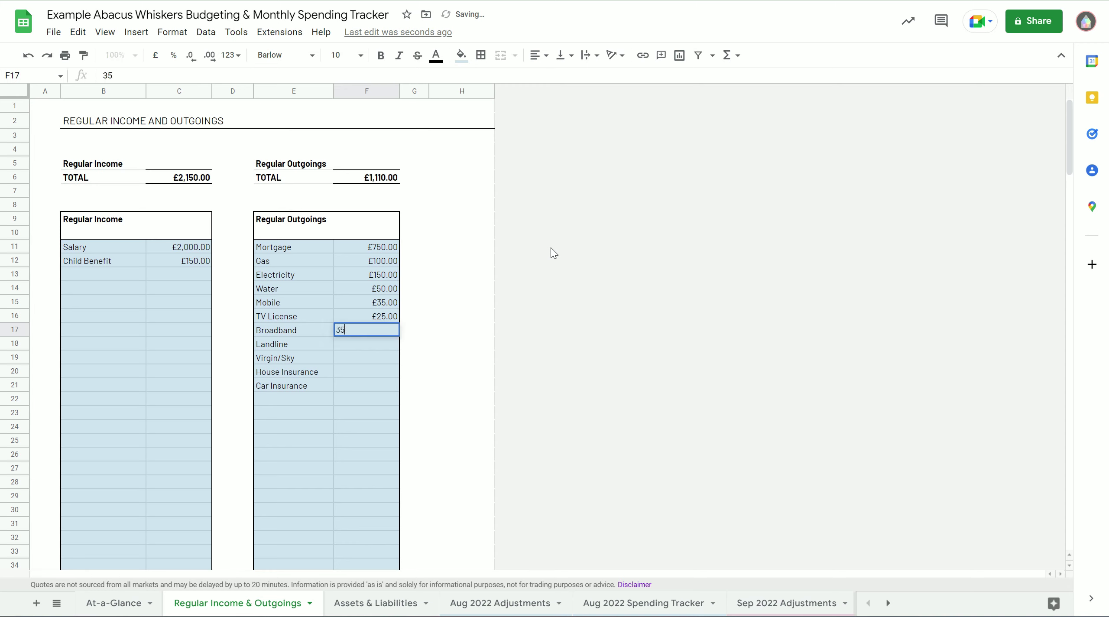
pyautogui.press('Return')
pyautogui.write('10')
pyautogui.press('Return')
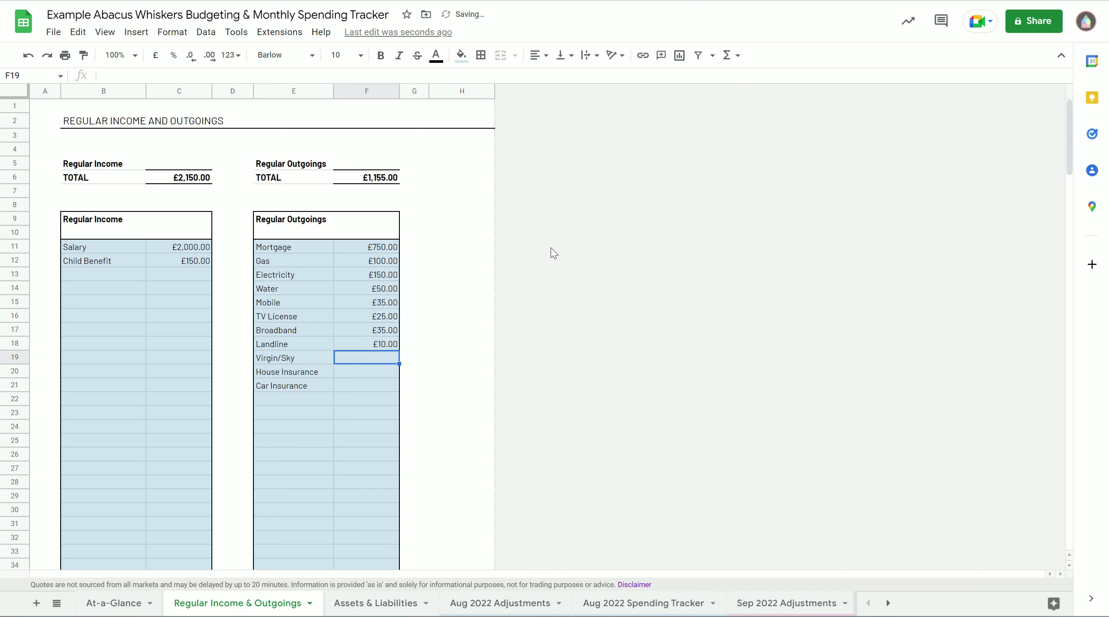
pyautogui.write('50')
pyautogui.press('Return')
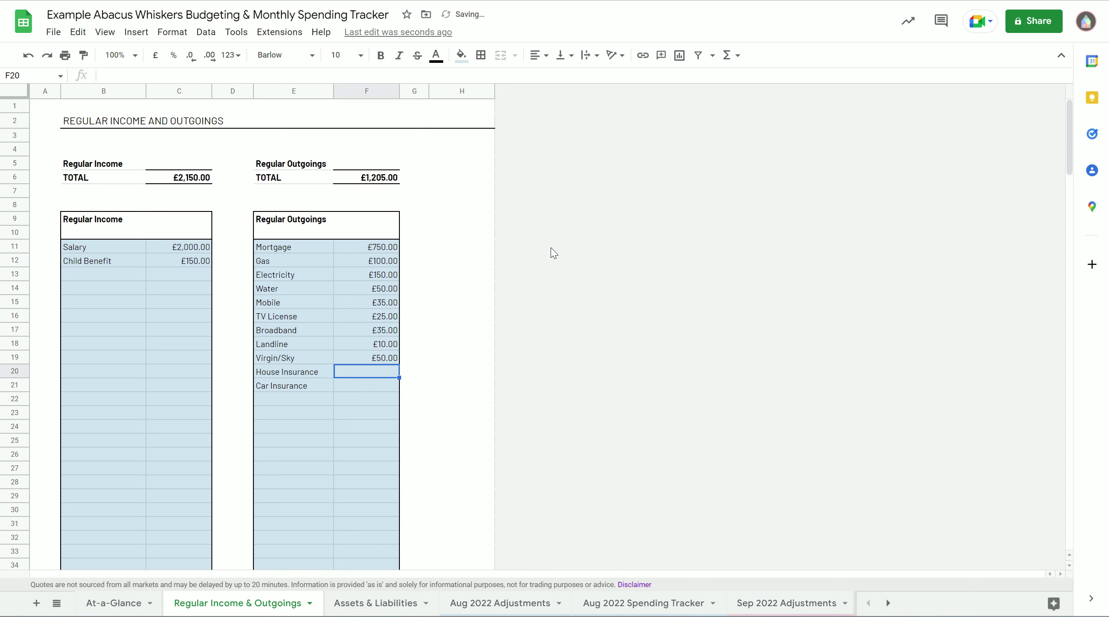
pyautogui.write('50')
pyautogui.press('Return')
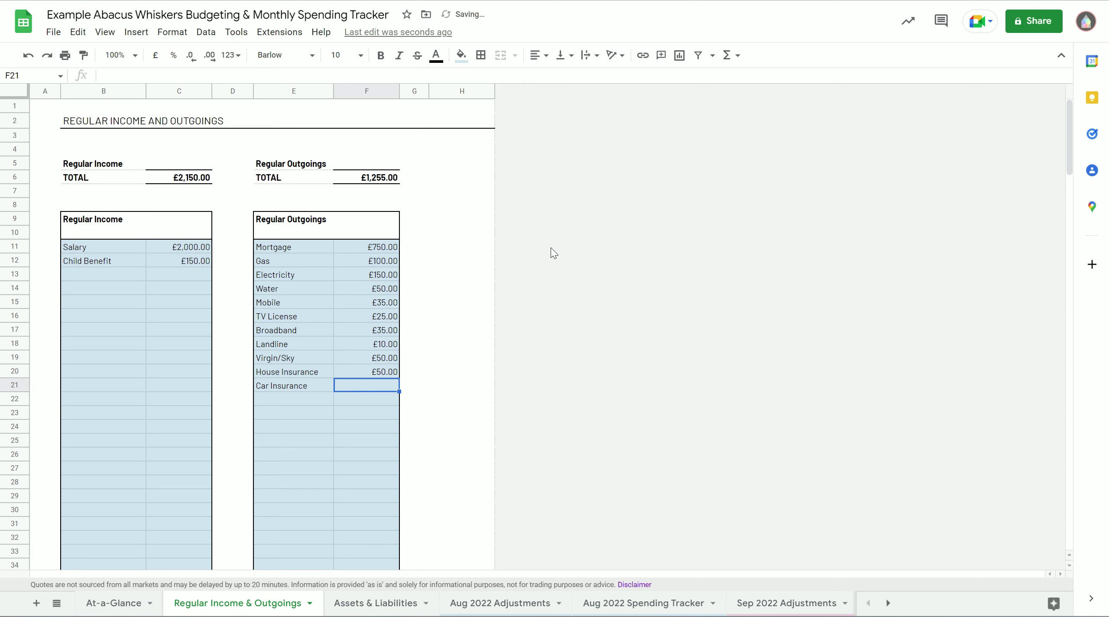
pyautogui.write('65')
pyautogui.press('Return')
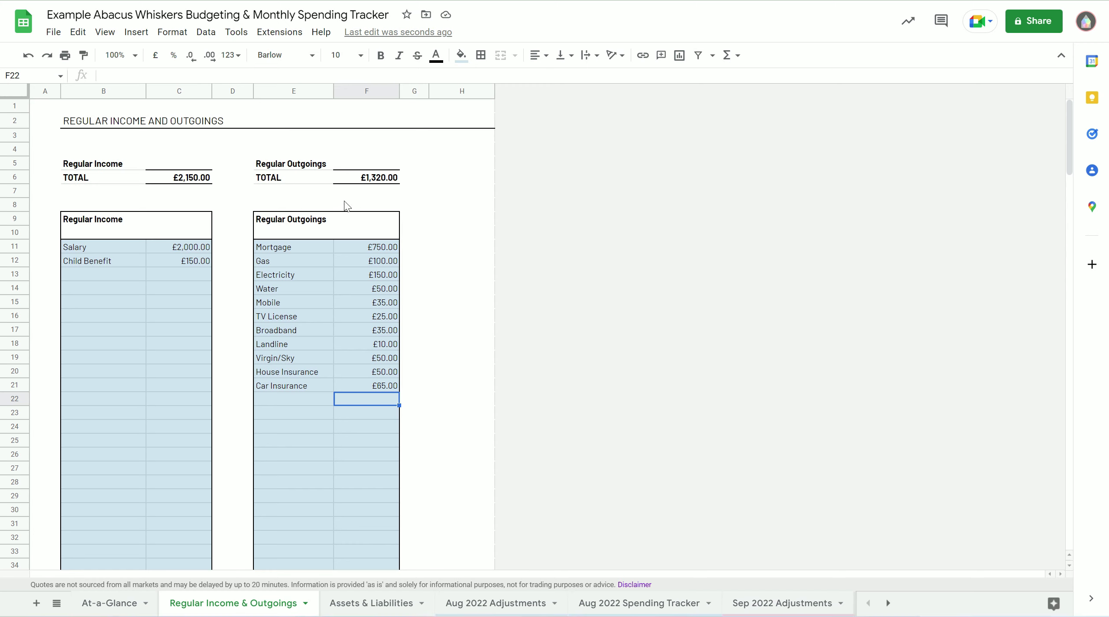
# On Aug 2022 Adjustments, add +£200 to Salary and -£25 to Child Benefit.
pyautogui.click(506, 609)
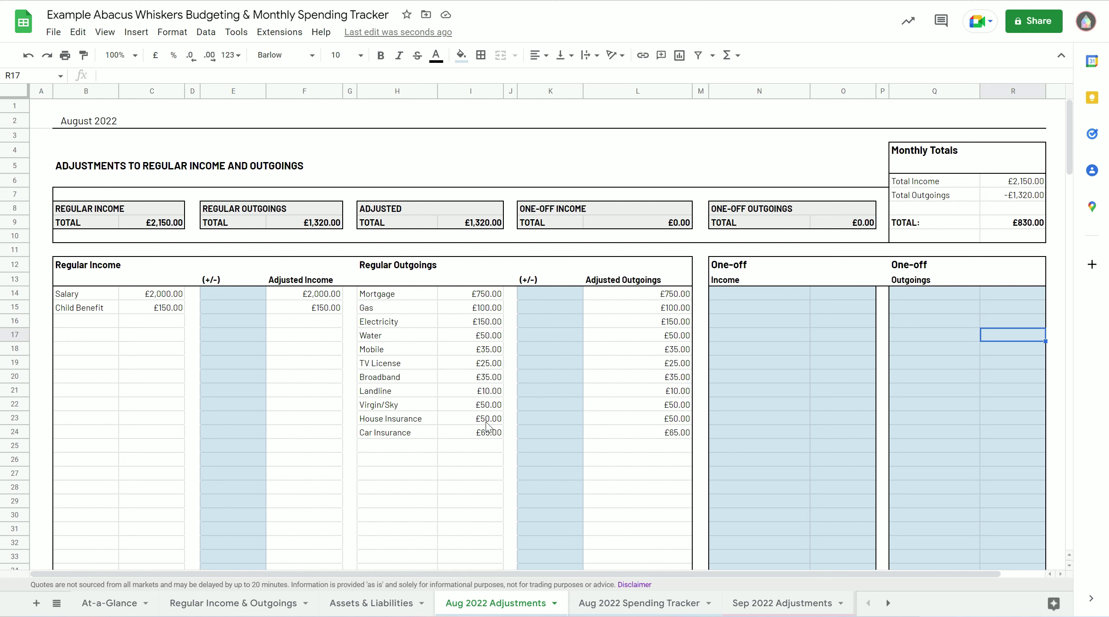
pyautogui.click(228, 297)
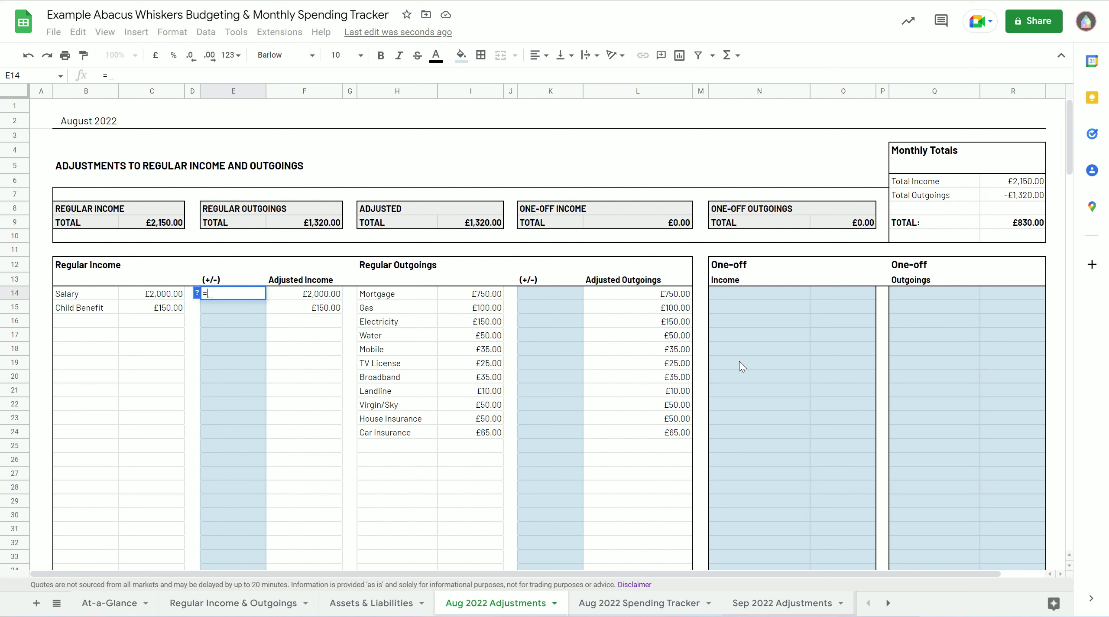
pyautogui.press('Return')
pyautogui.write('200')
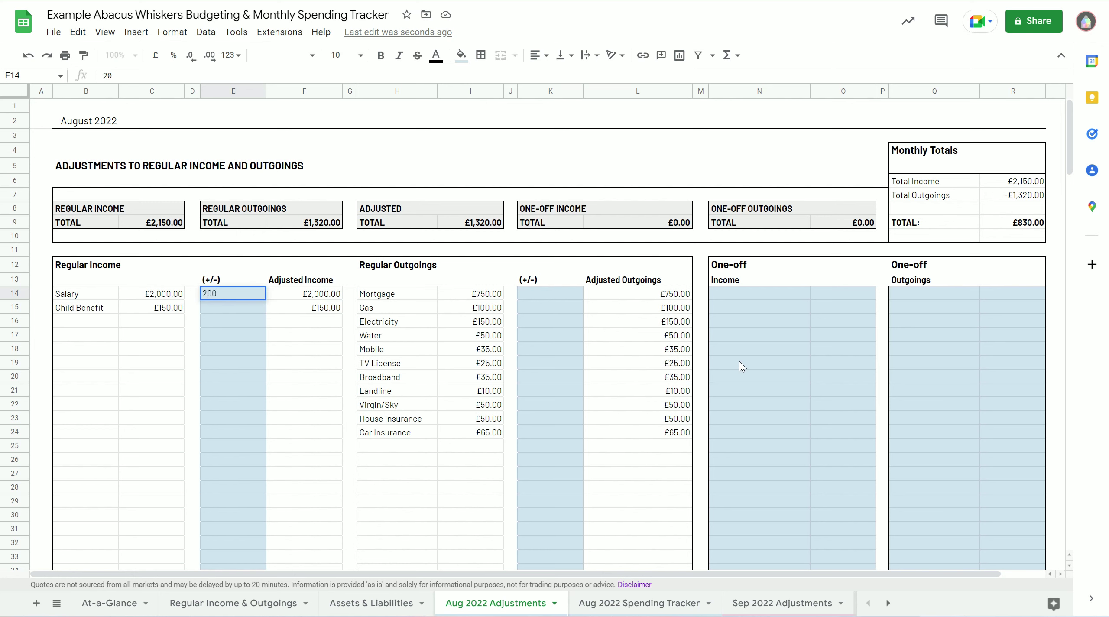
pyautogui.press('Return')
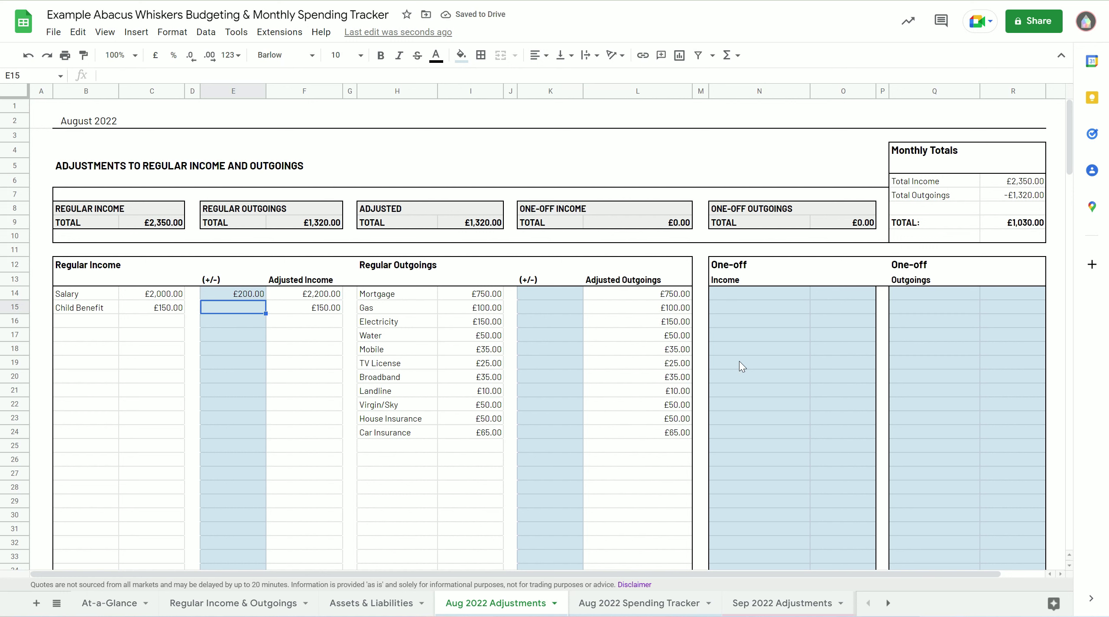
pyautogui.write('-')
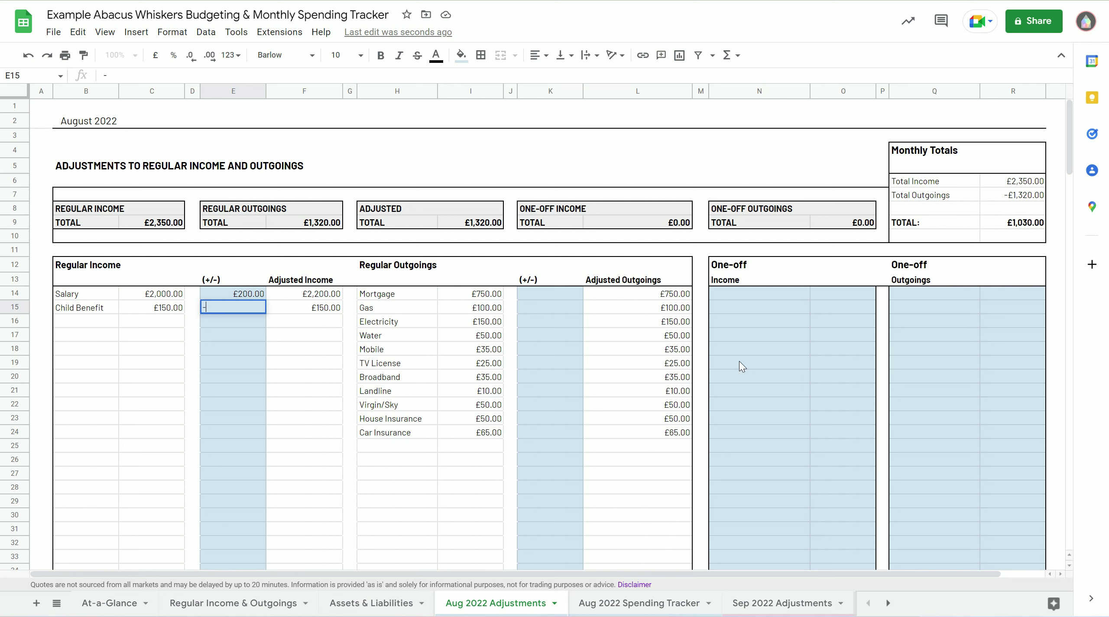
pyautogui.write('£25')
pyautogui.press('Return')
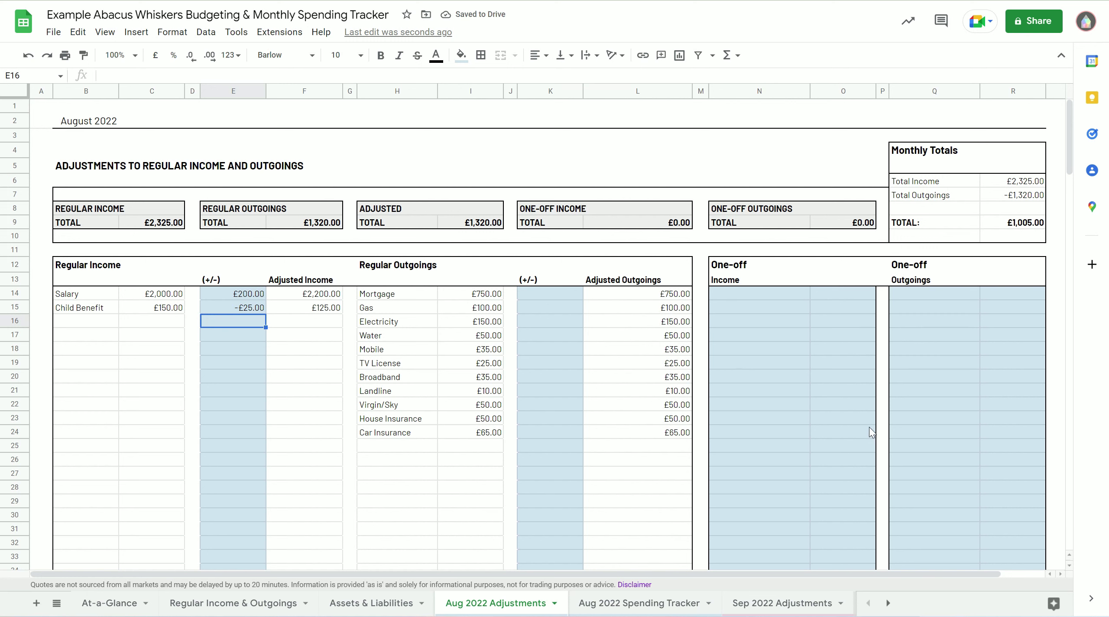
# Adjust Gas by -£50 and Electricity by +£25, making Electricity £175.00.
pyautogui.click(563, 307)
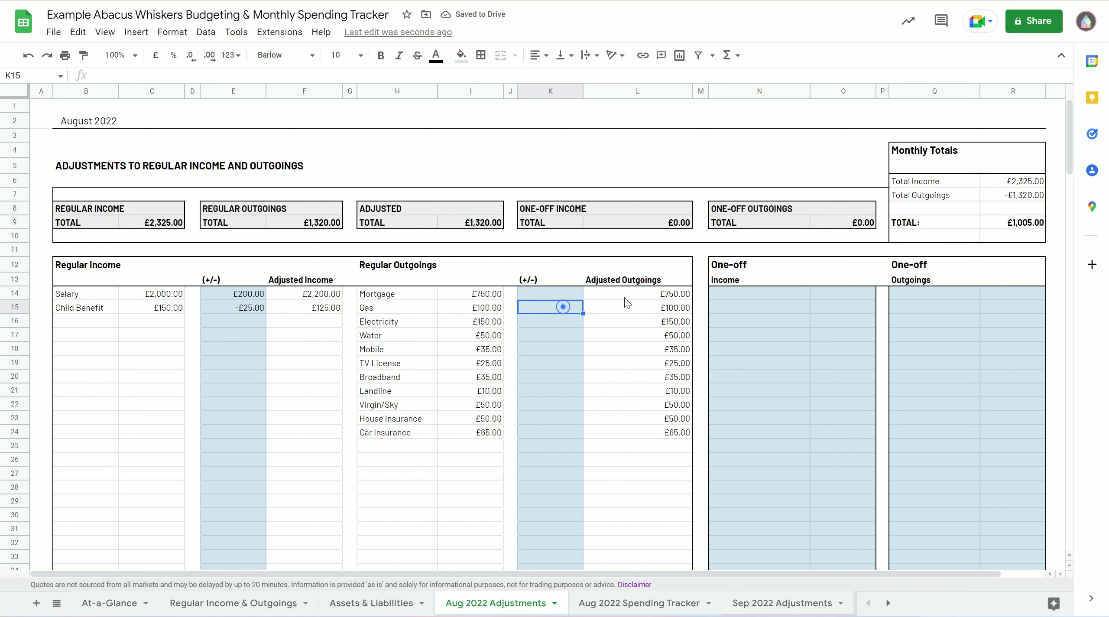
pyautogui.write('-50')
pyautogui.press('Return')
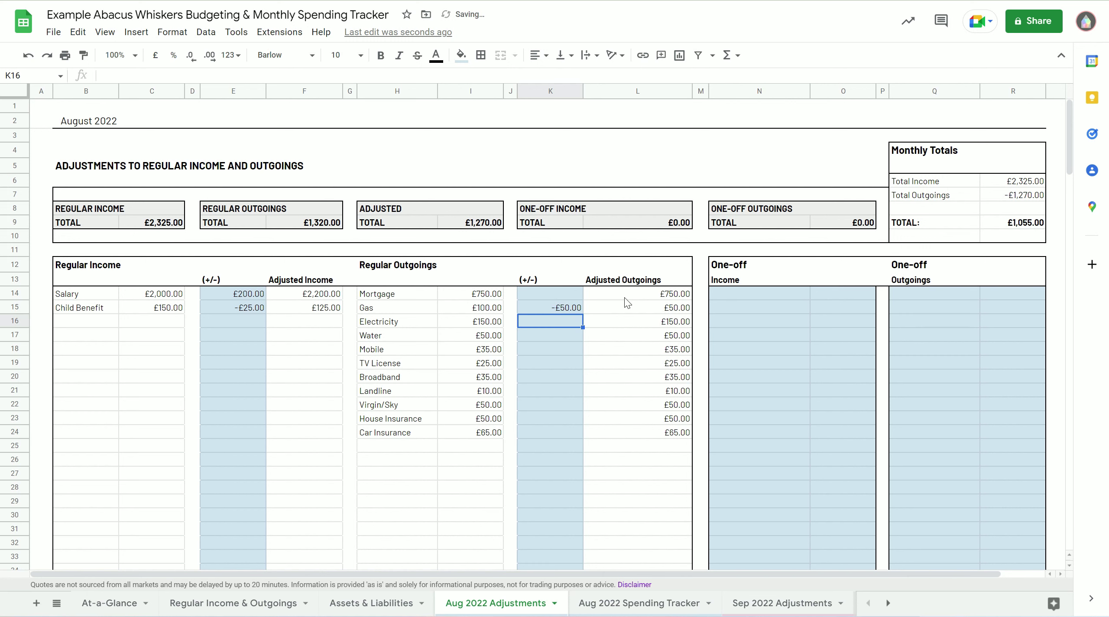
pyautogui.write('25')
pyautogui.press('Return')
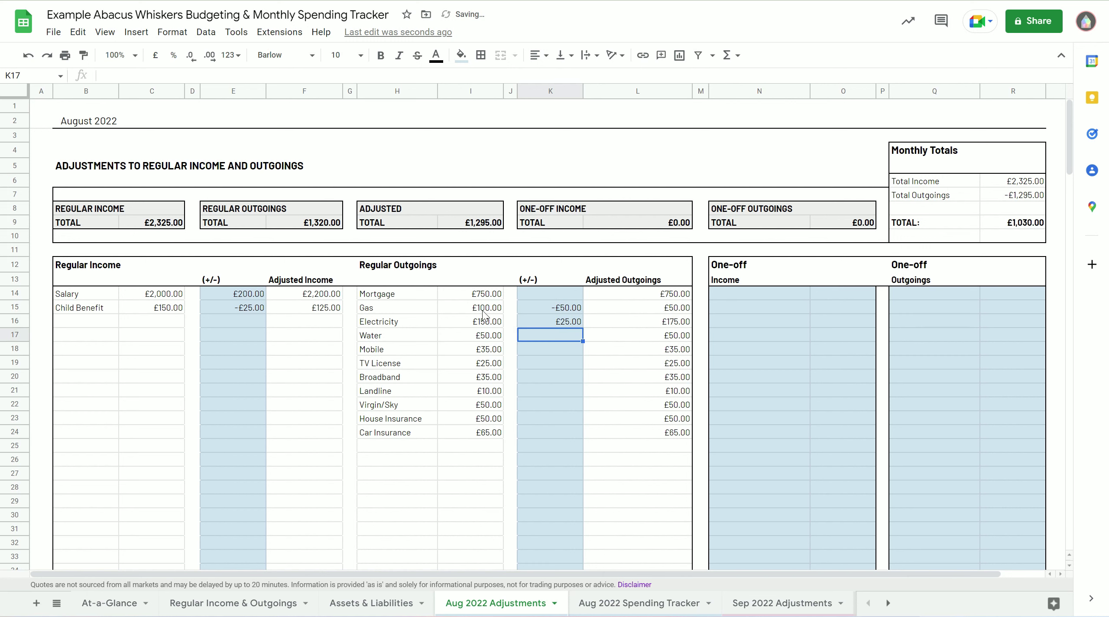
pyautogui.moveTo(556, 576); pyautogui.dragTo(637, 575)
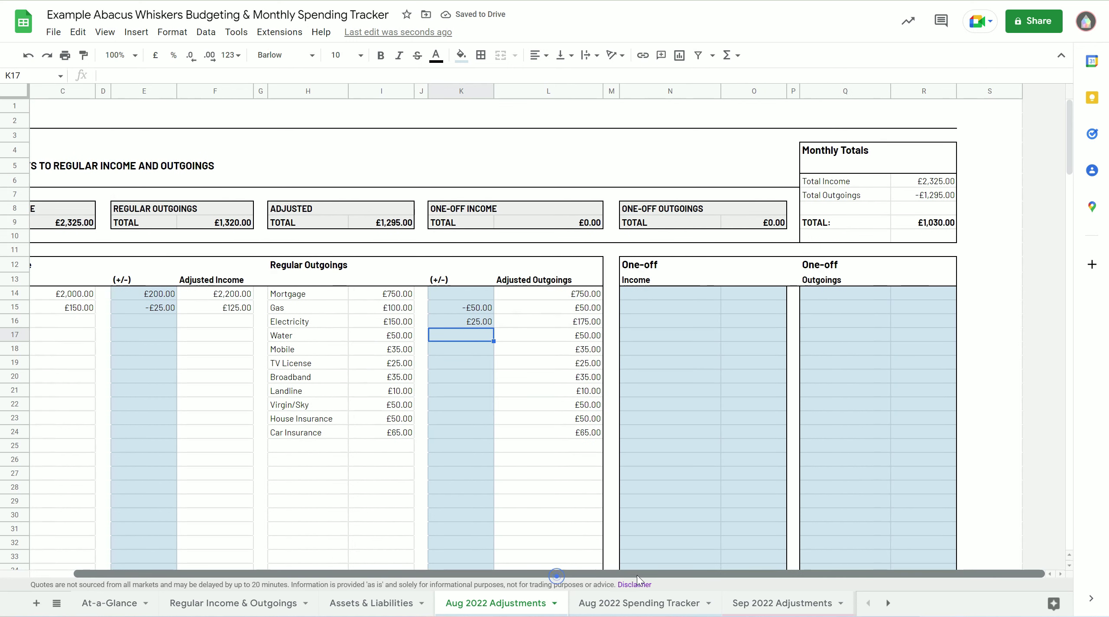
pyautogui.scroll(-2, 728, 333)
pyautogui.scroll(2, 727, 320)
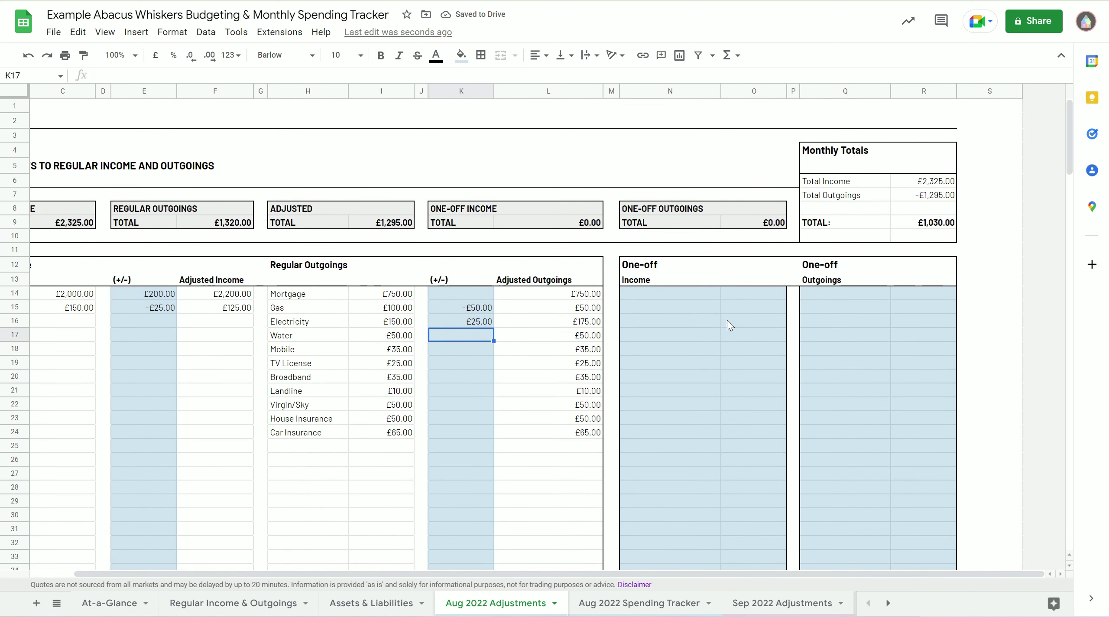
# Add a one-off income of Bonus £1,000.
pyautogui.click(633, 293)
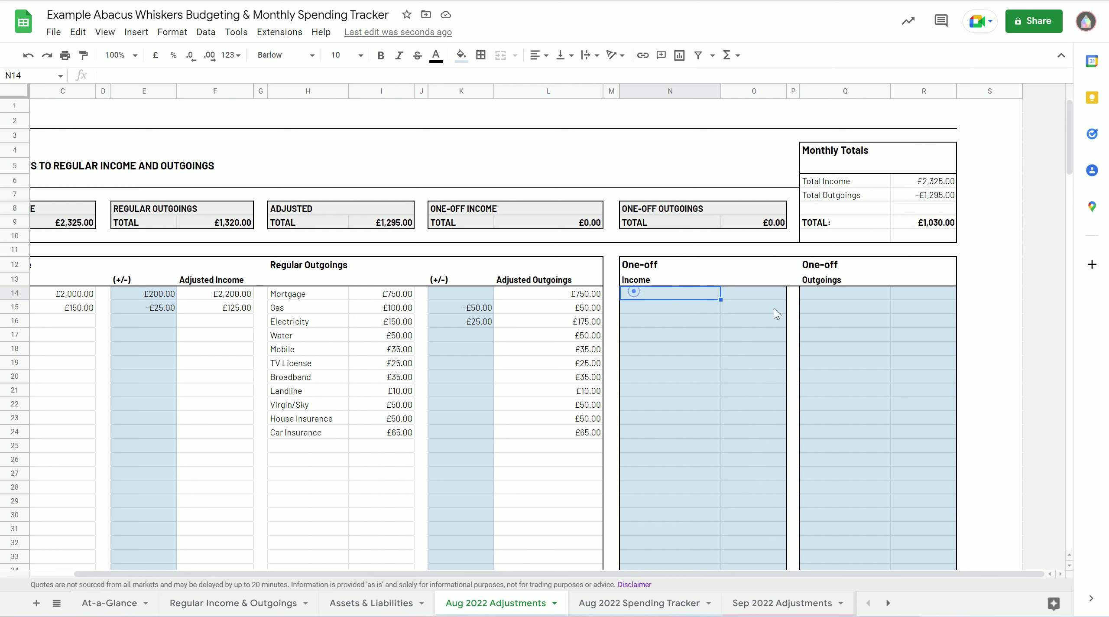
pyautogui.write('B')
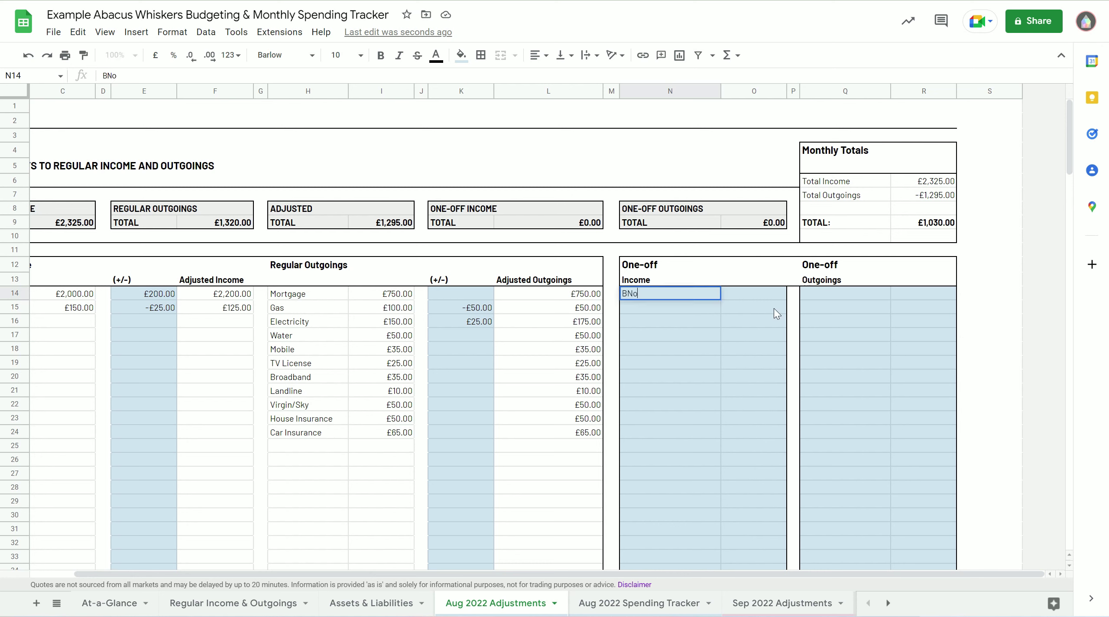
pyautogui.write('onus')
pyautogui.press('Return')
pyautogui.press('Right')
pyautogui.write('1000')
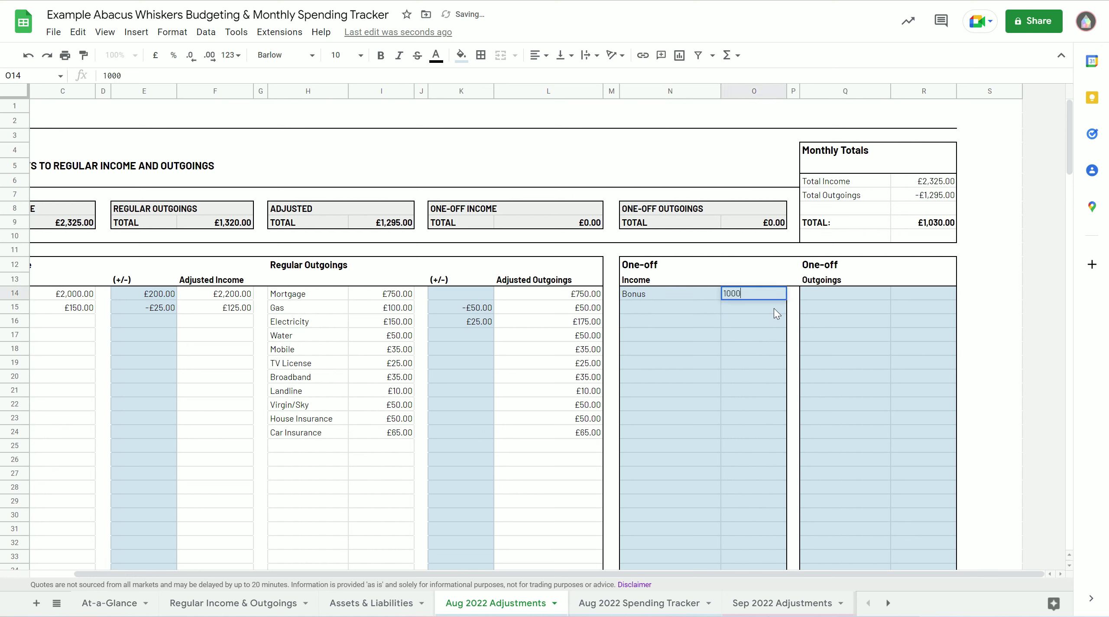
pyautogui.press('Return')
# Add a one-off outgoing of Holiday Cottage £500 in the first row.
pyautogui.press('Right')
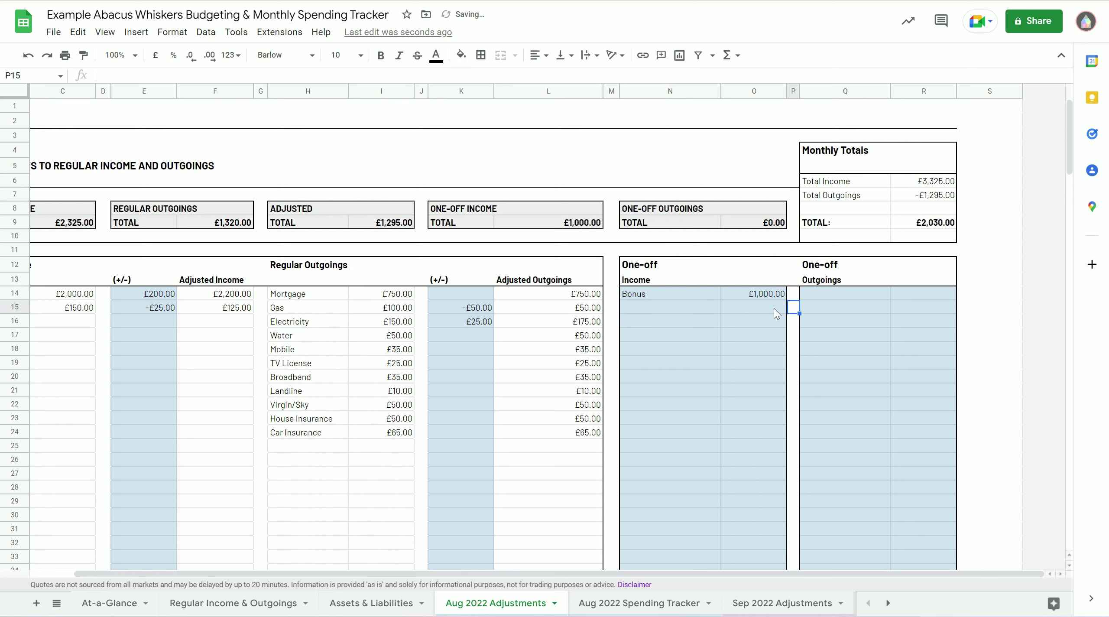
pyautogui.press('Right')
pyautogui.press('Up')
pyautogui.write('Cot')
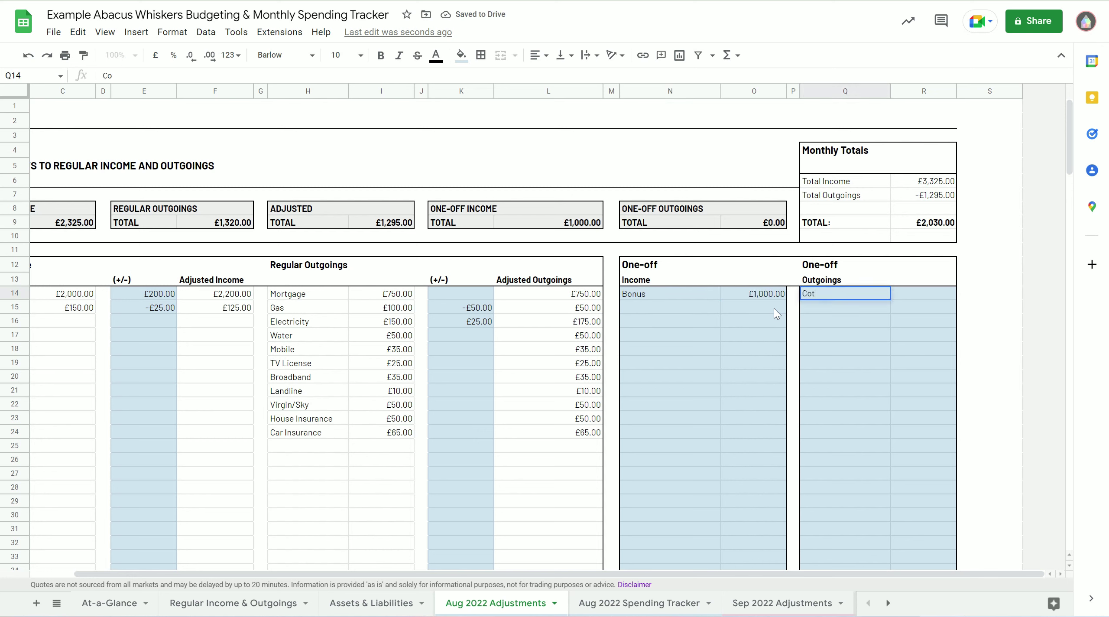
pyautogui.write('tage')
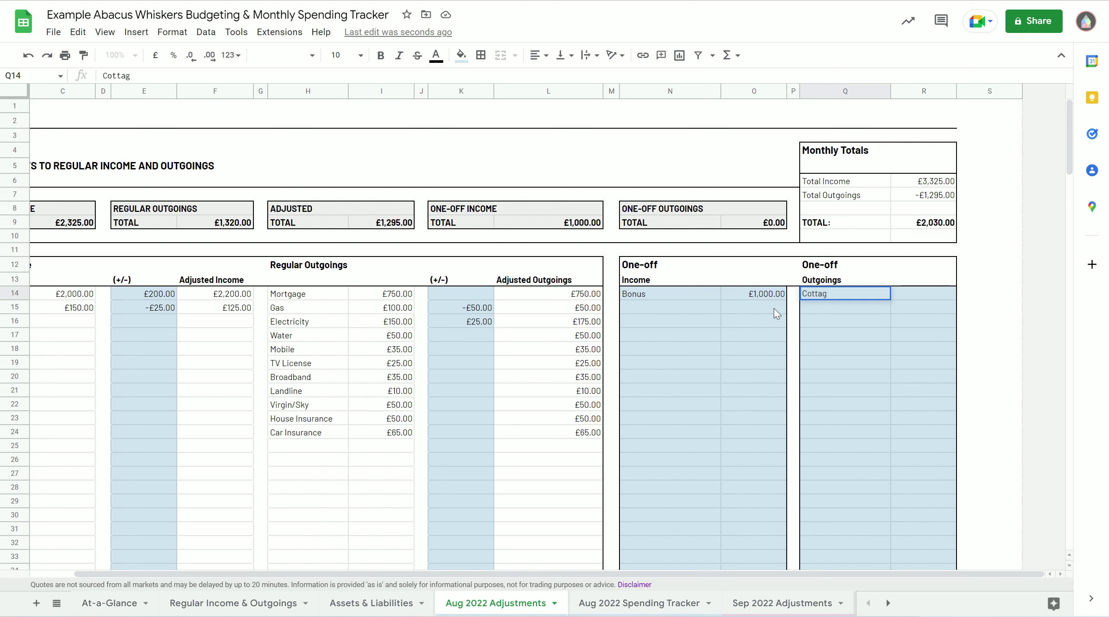
pyautogui.press('BackSpace')
pyautogui.press('BackSpace')
pyautogui.press('BackSpace')
pyautogui.press('BackSpace')
pyautogui.press('BackSpace')
pyautogui.press('BackSpace')
pyautogui.press('BackSpace')
pyautogui.write('Holiday Cottage')
pyautogui.press('Tab')
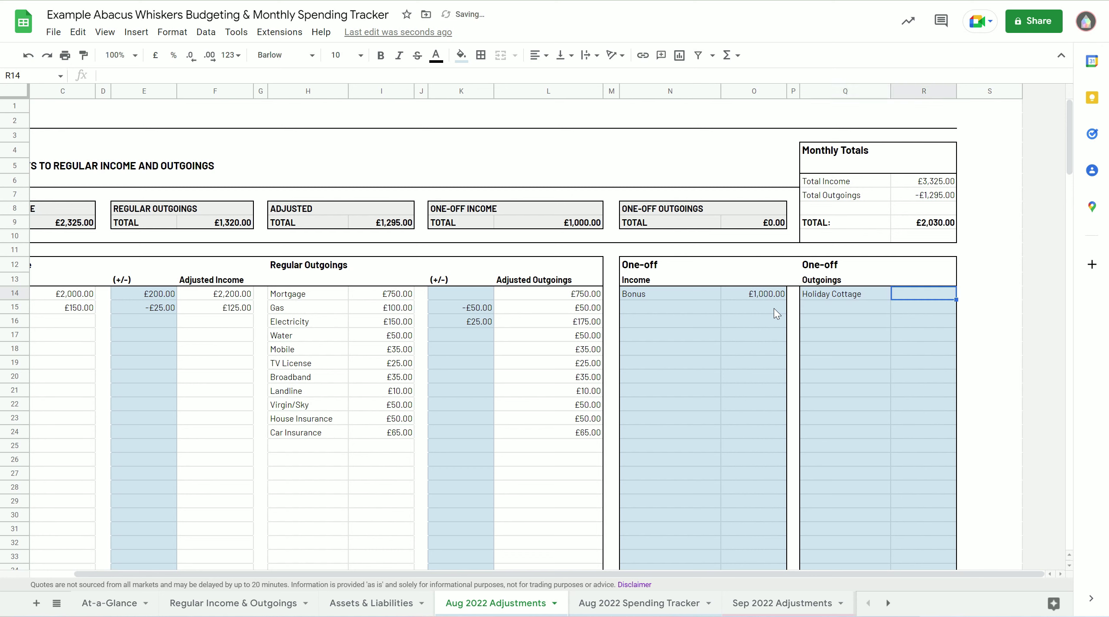
pyautogui.write('500')
pyautogui.press('Return')
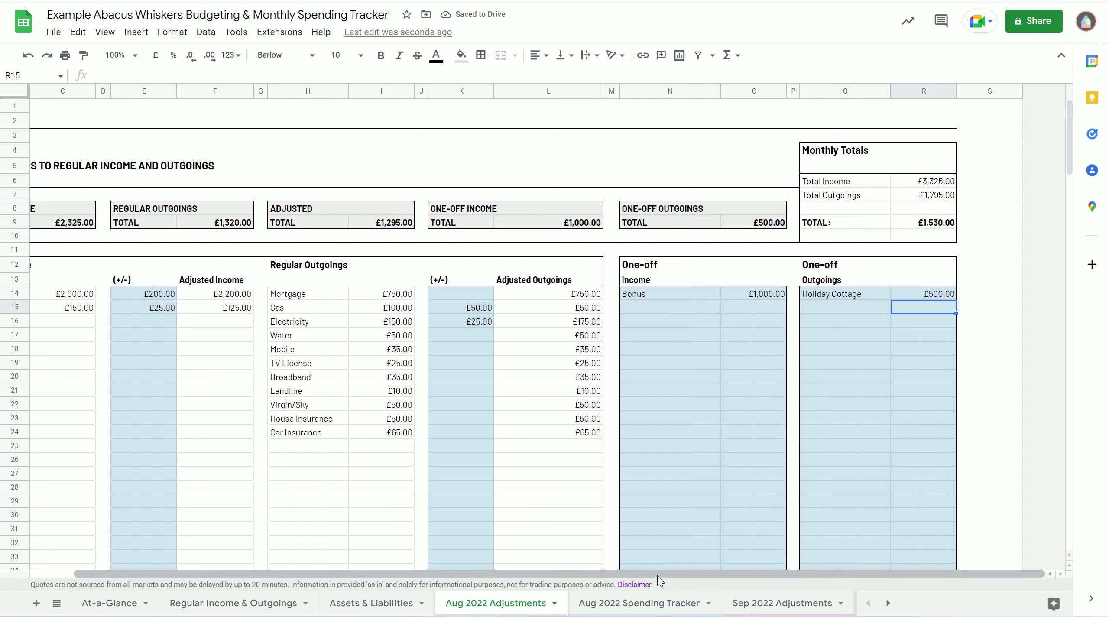
pyautogui.moveTo(657, 576); pyautogui.dragTo(579, 573)
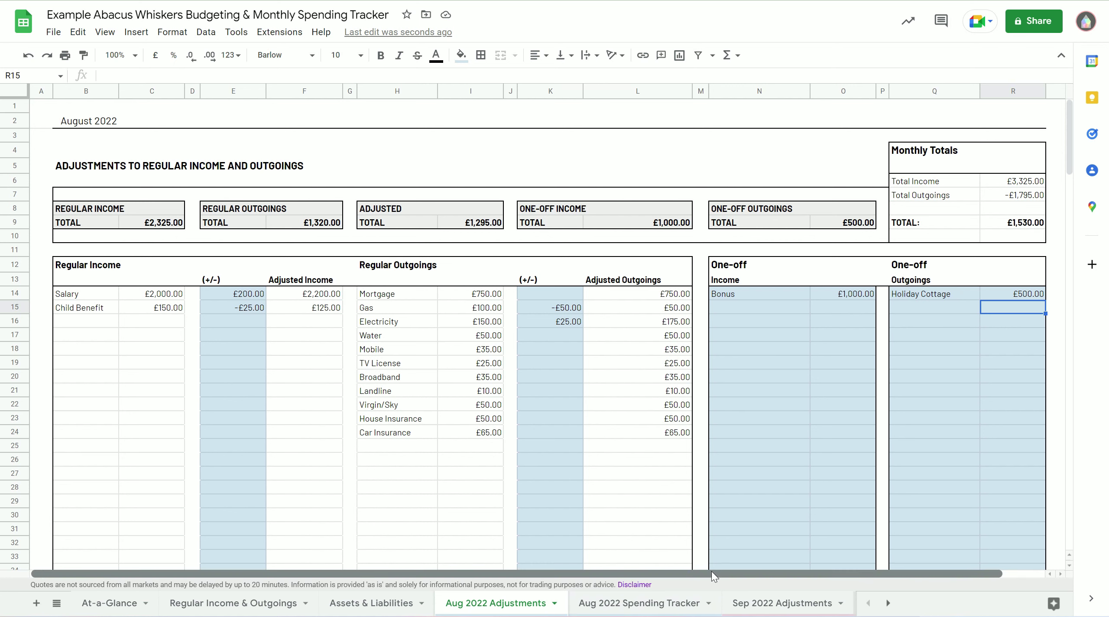
pyautogui.hscroll(2, 691, 571)
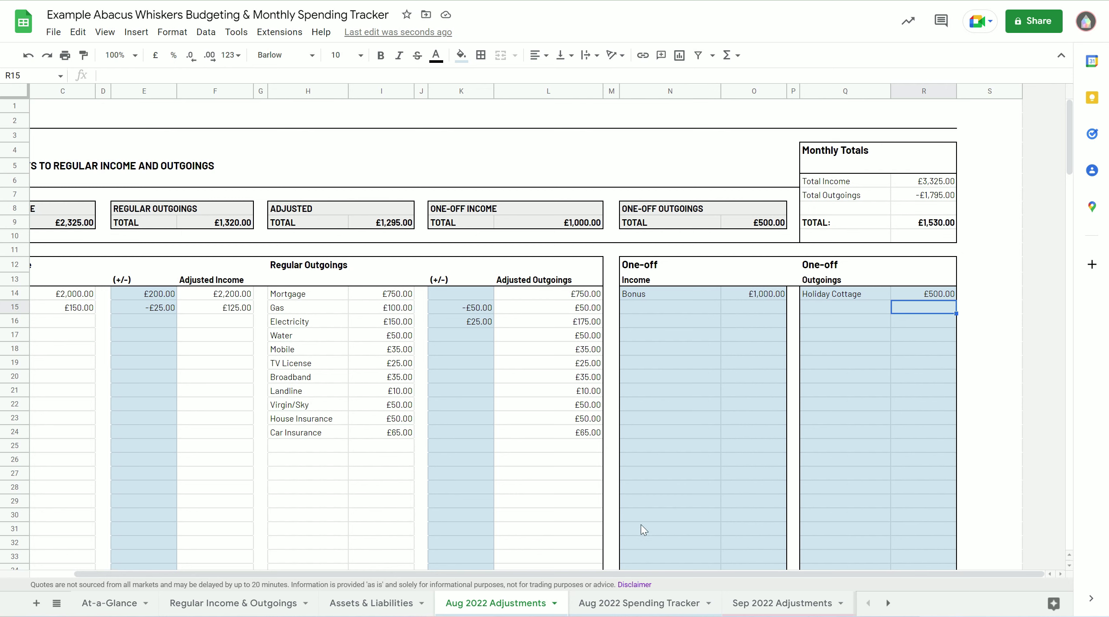
# In the Aug 2022 Spending Tracker, add Shoes costing £45 below Petrol.
pyautogui.click(650, 605)
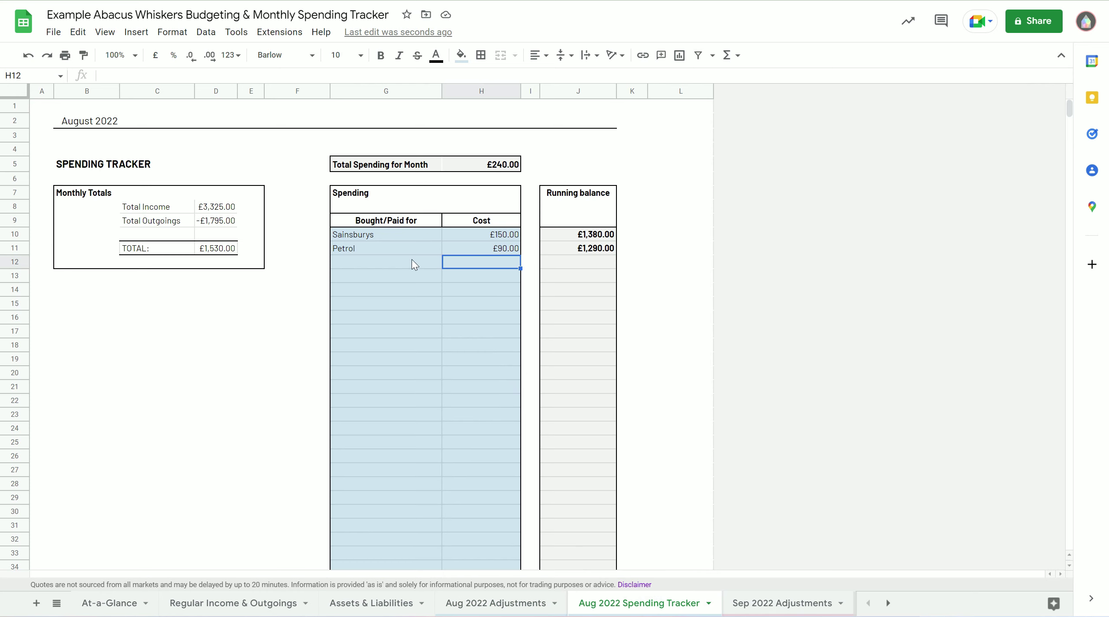
pyautogui.click(406, 235)
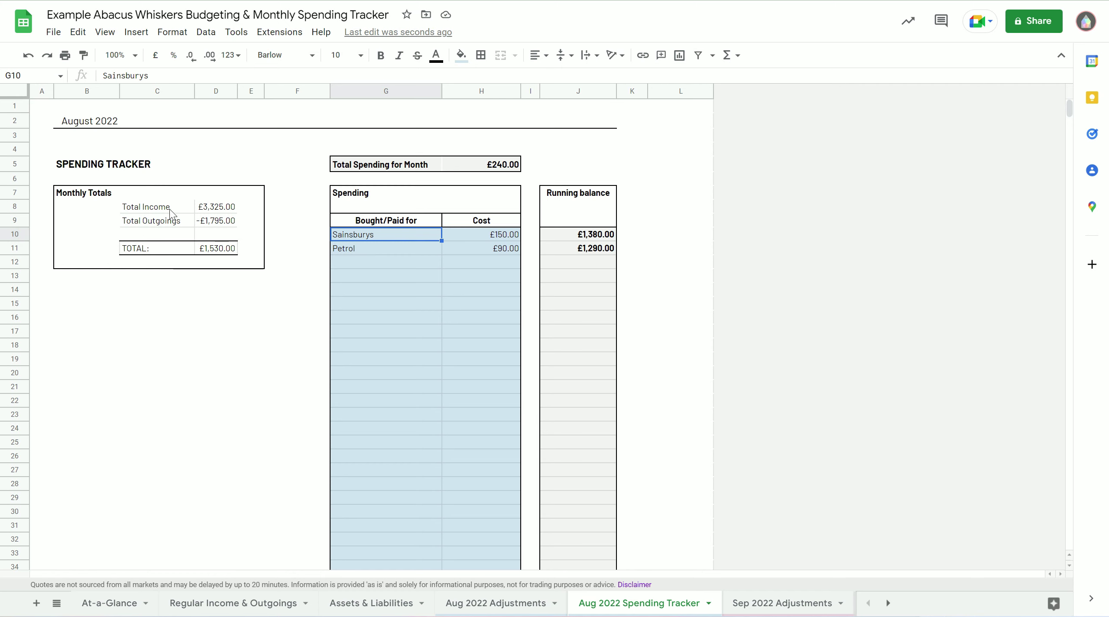
pyautogui.click(385, 262)
pyautogui.write('Shoes')
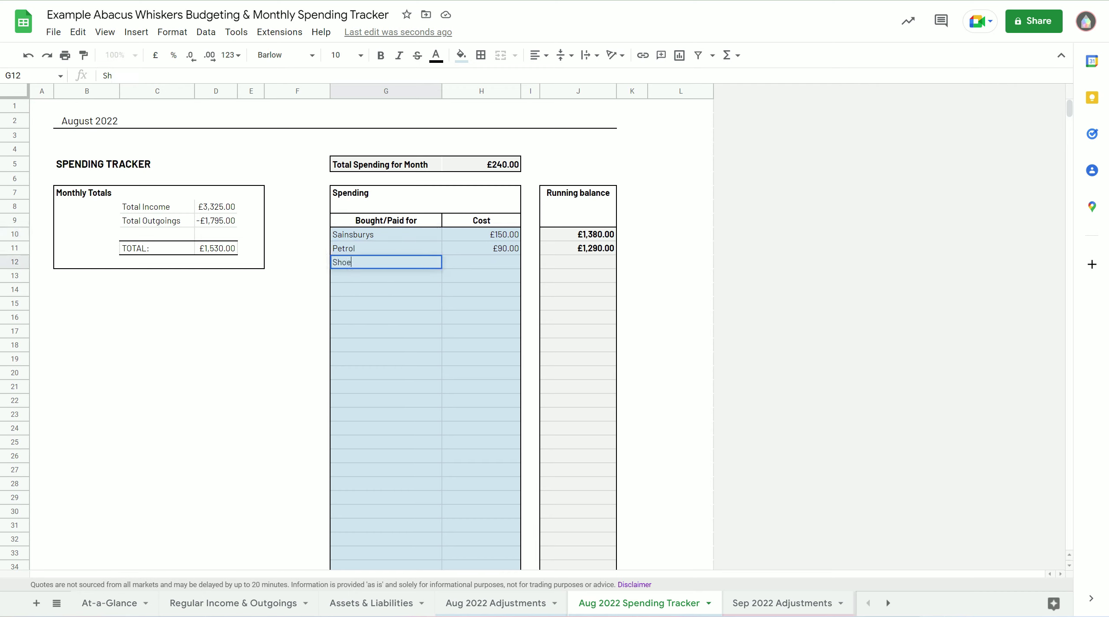
pyautogui.press('Tab')
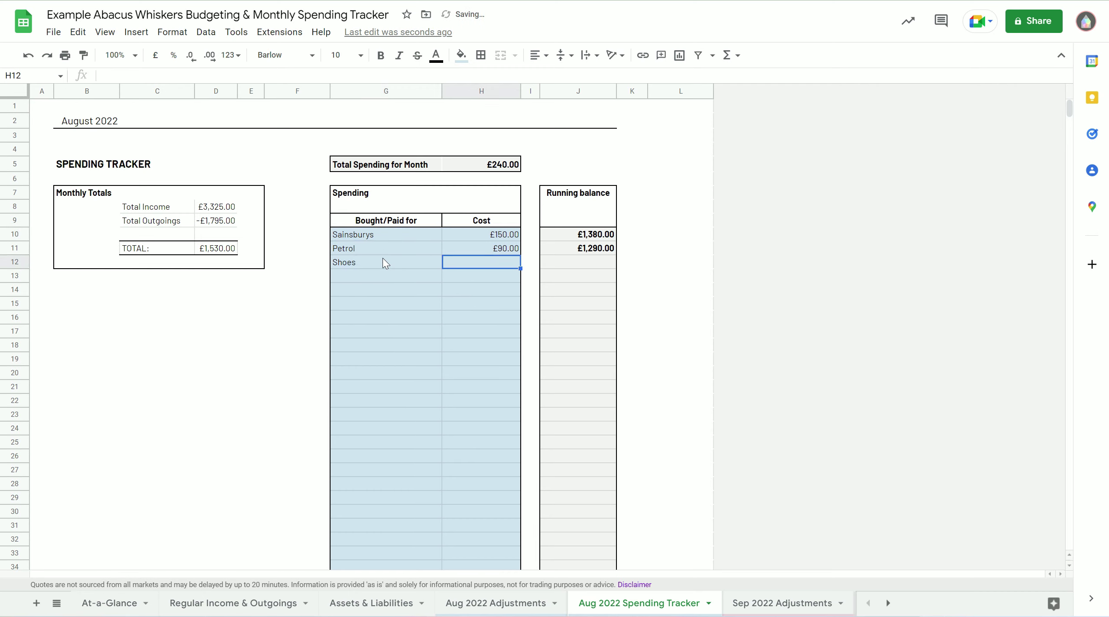
pyautogui.write('45')
pyautogui.press('Return')
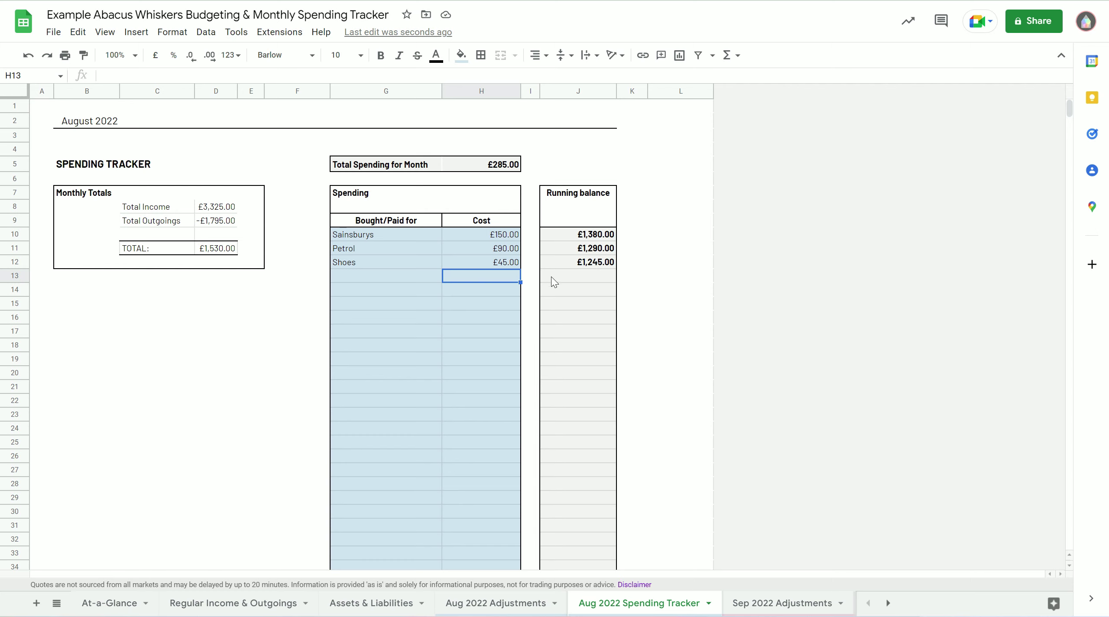
# Return to At-a-Glance to see August 2022 ending at £1,245.00.
pyautogui.click(125, 606)
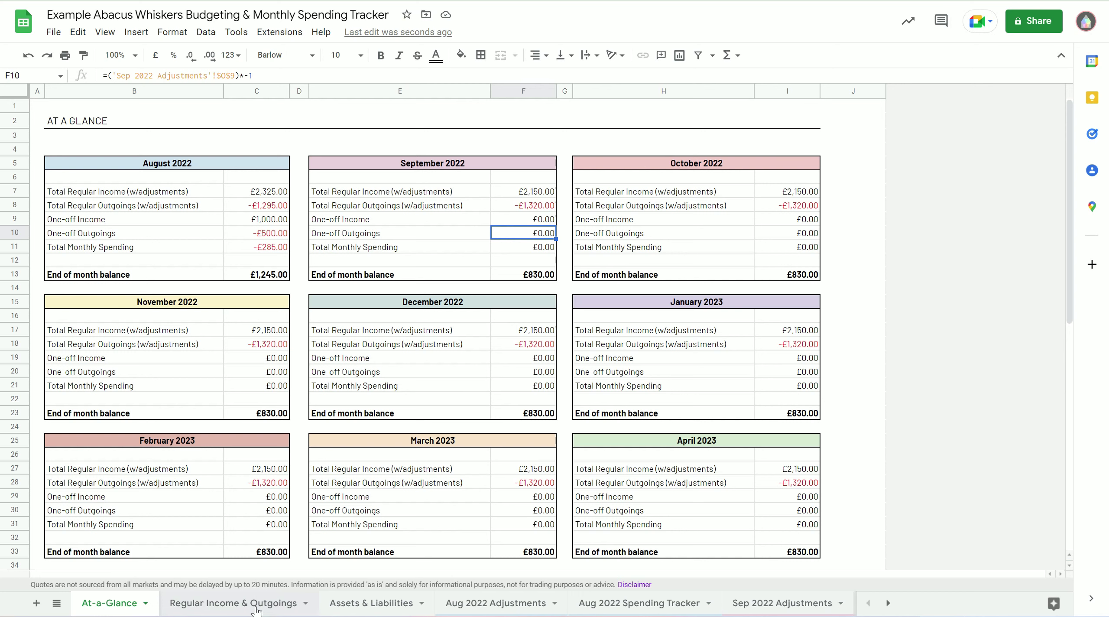
# On Assets & Liabilities, drag both Clippy drawings lower, clear of the table tops.
pyautogui.click(377, 604)
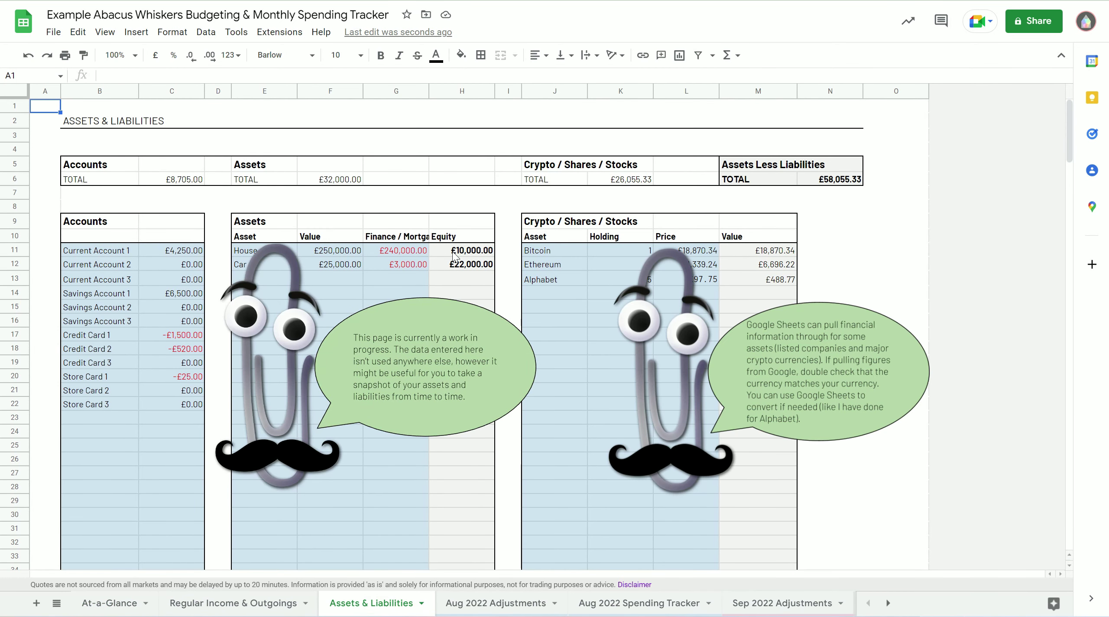
pyautogui.moveTo(442, 345); pyautogui.dragTo(442, 431)
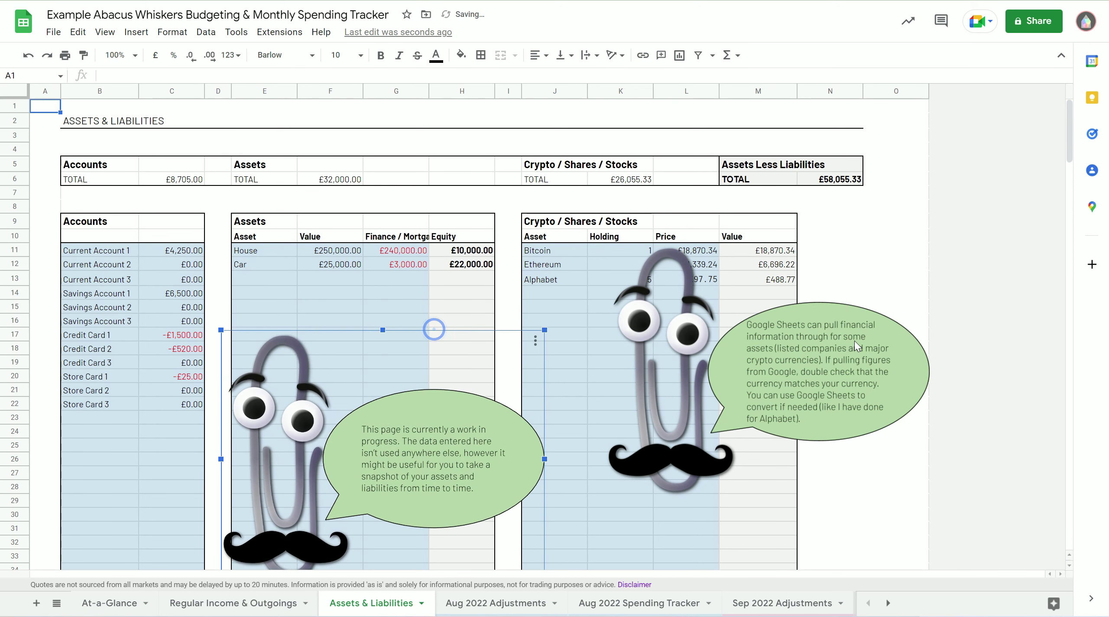
pyautogui.click(849, 318)
pyautogui.moveTo(849, 318); pyautogui.dragTo(848, 389)
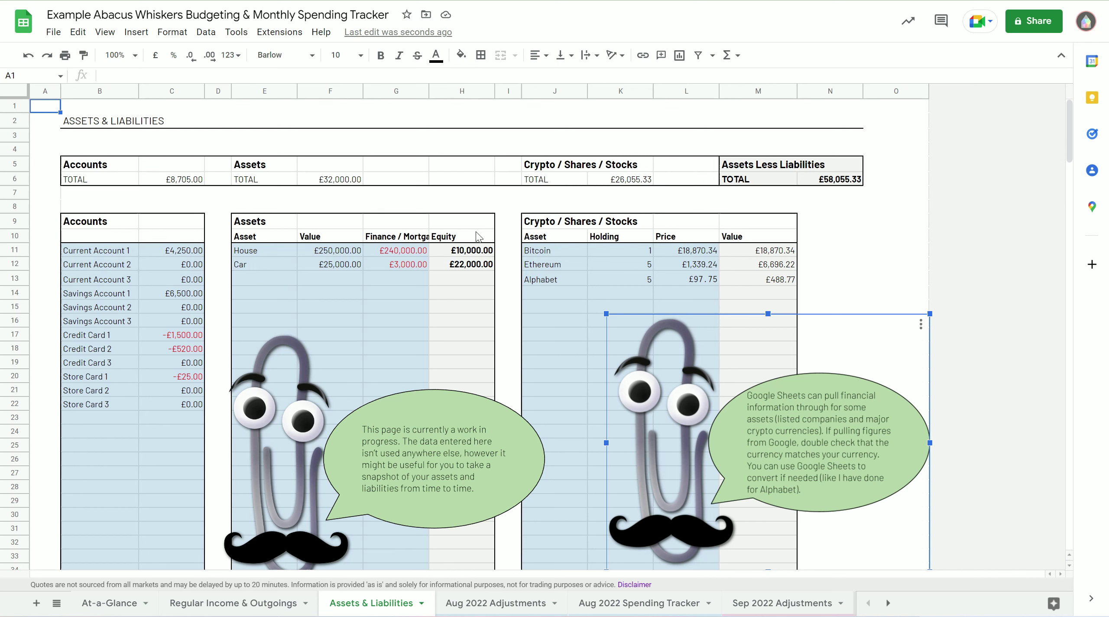
pyautogui.moveTo(684, 380); pyautogui.dragTo(684, 416)
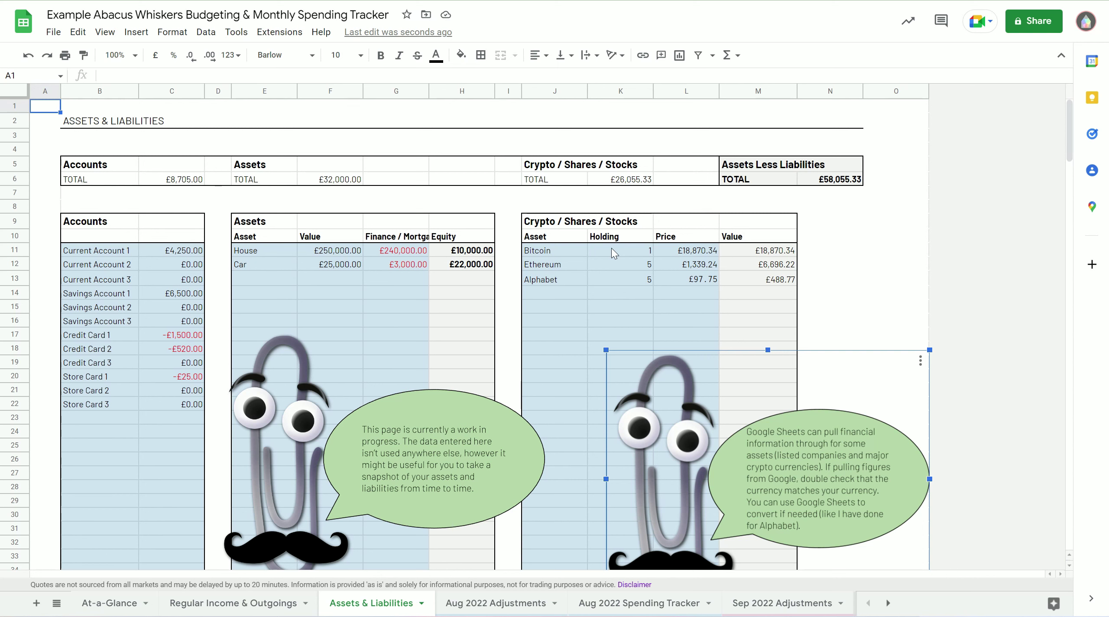
pyautogui.click(701, 253)
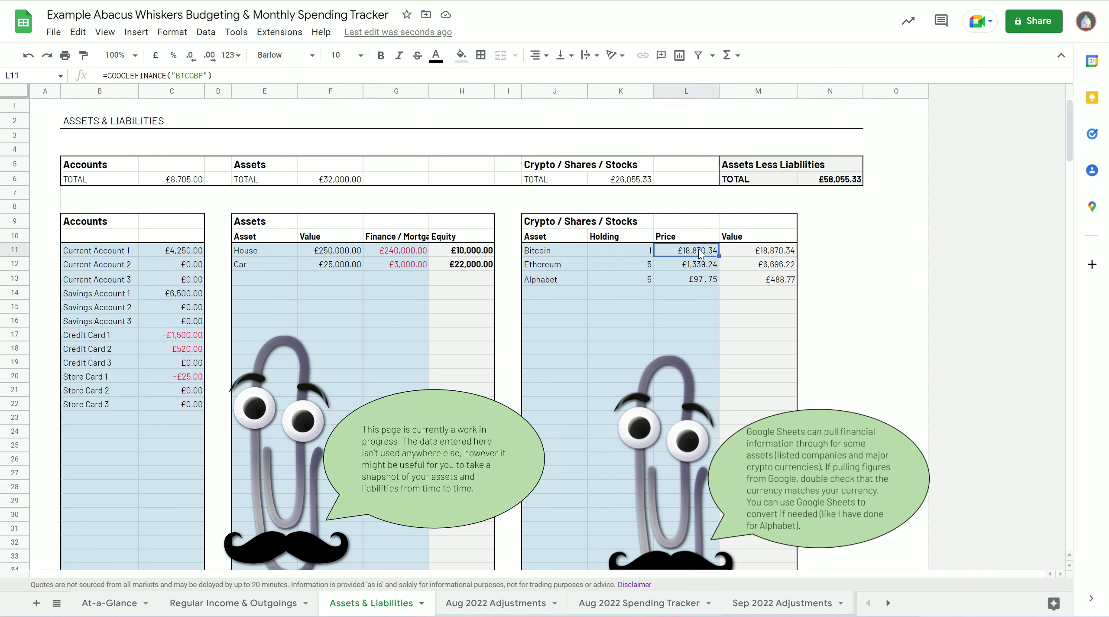
pyautogui.click(695, 265)
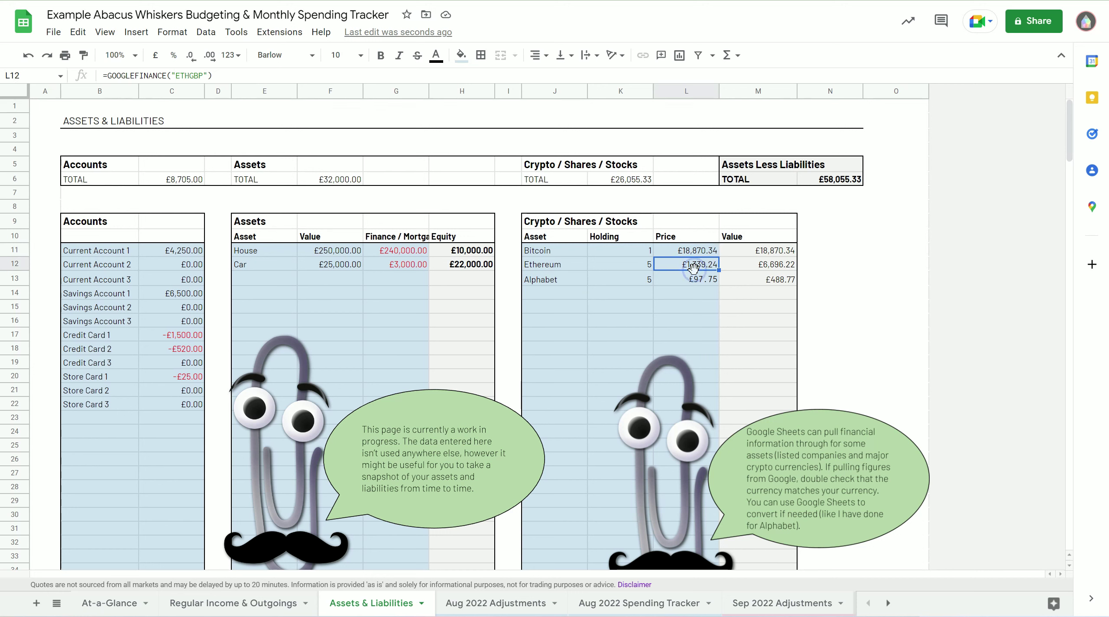
pyautogui.click(697, 281)
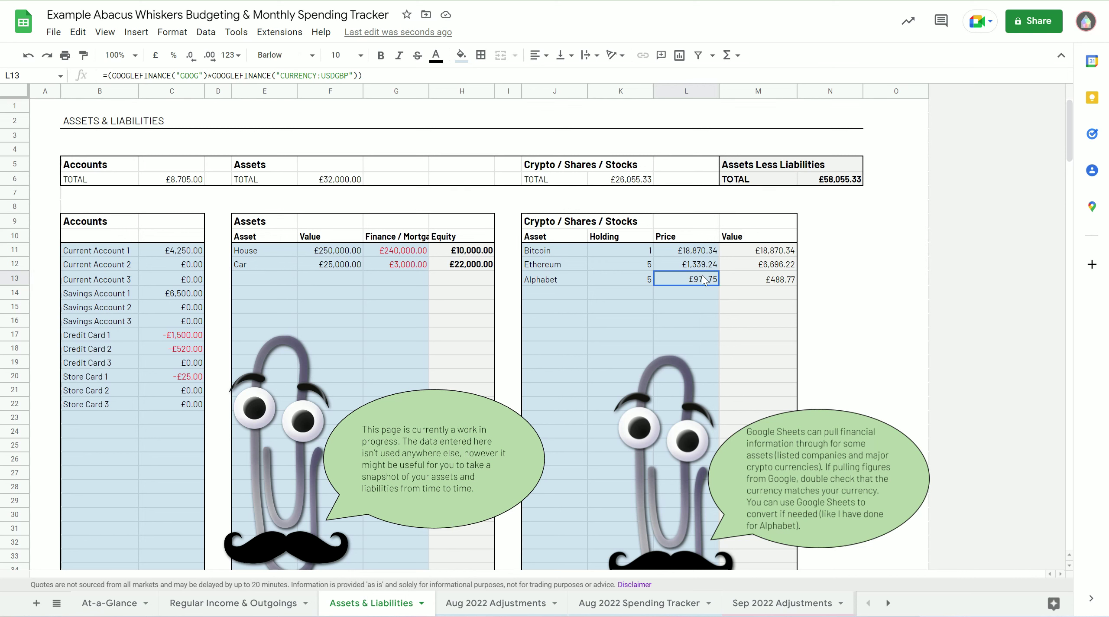
pyautogui.click(702, 275)
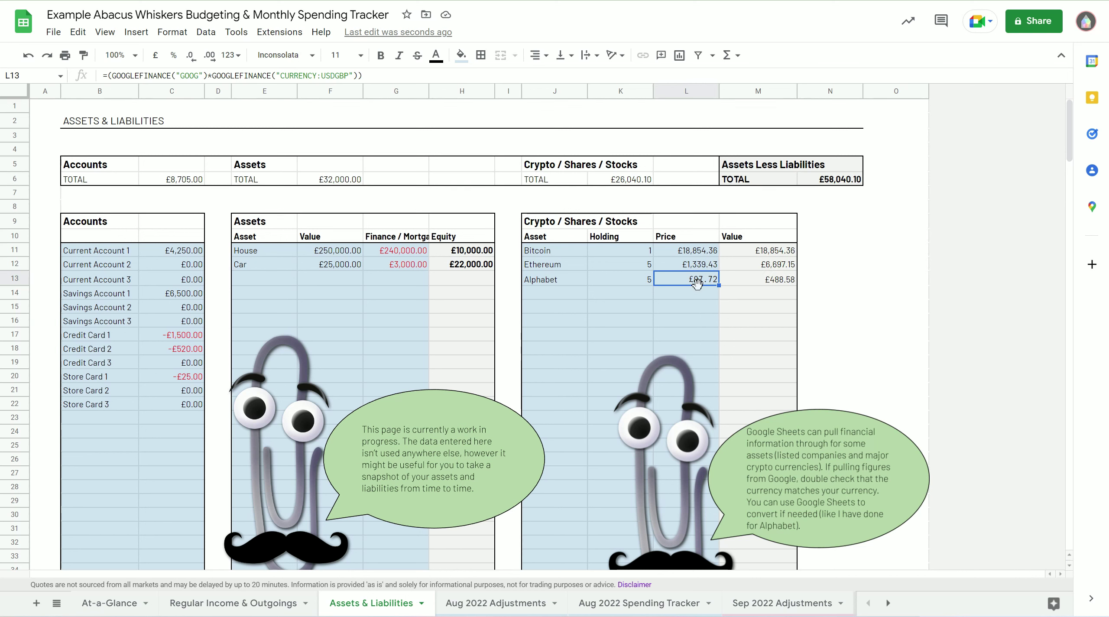